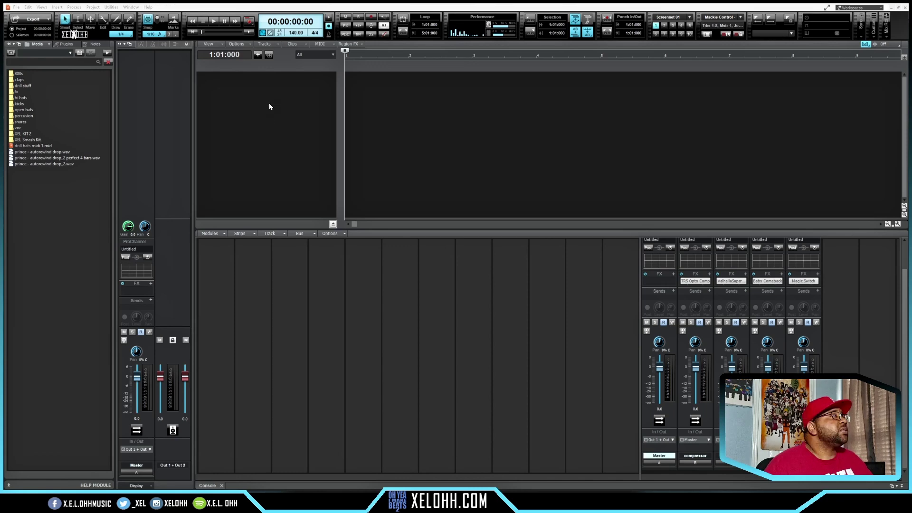
Step: Try the track context menu and the add-track panel, then dismiss both without adding anything
right_click(273, 138)
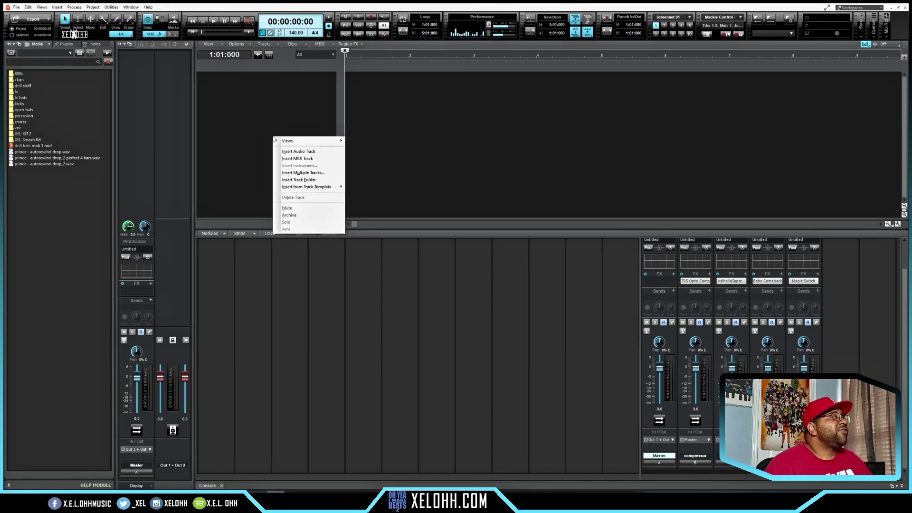
right_click(237, 154)
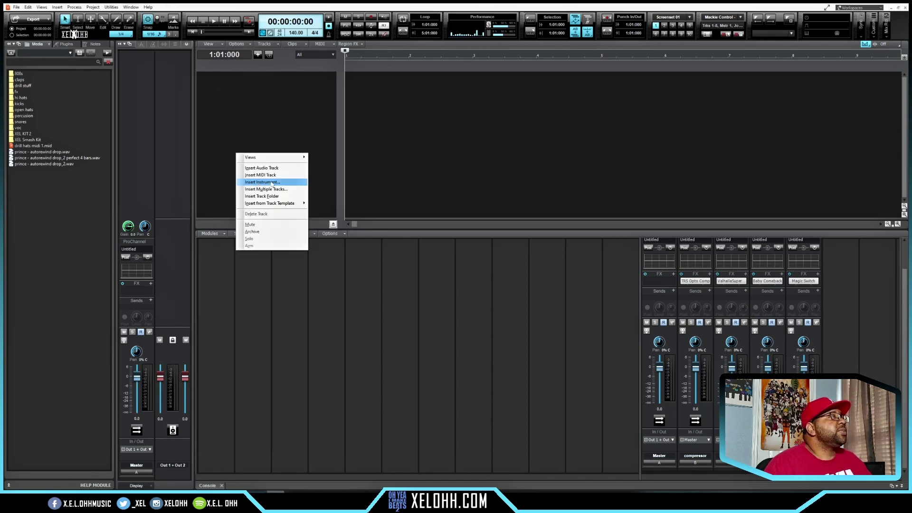
key("Escape")
left_click(258, 55)
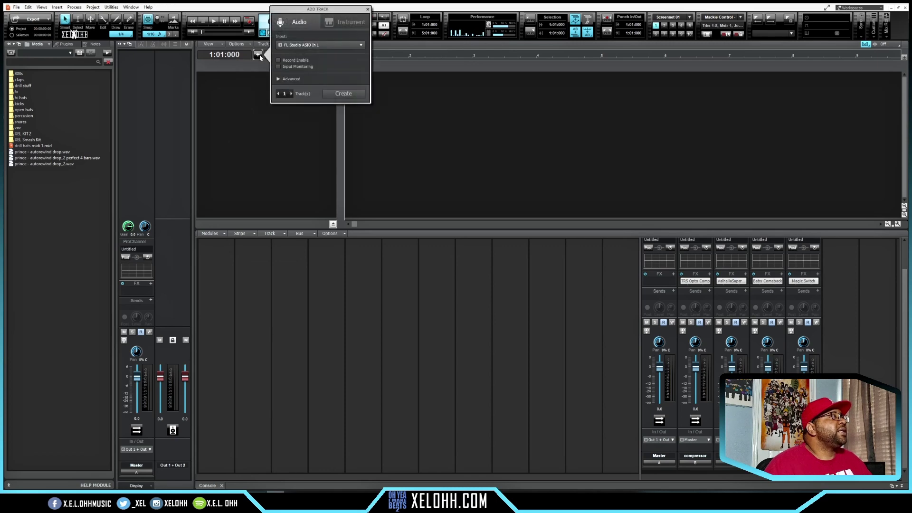
key("Escape")
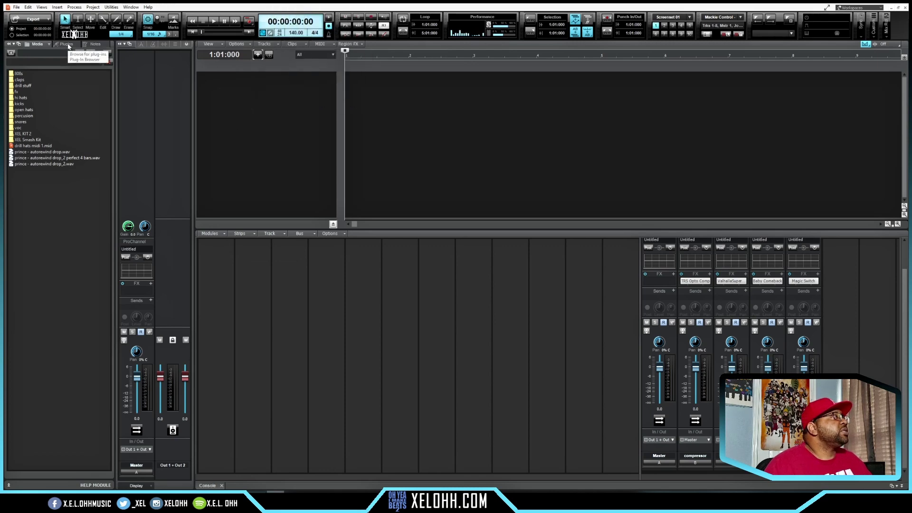
Step: Filter the browser's instrument plug-ins to 'kontakt' and double-click Kontakt to insert it
left_click(67, 45)
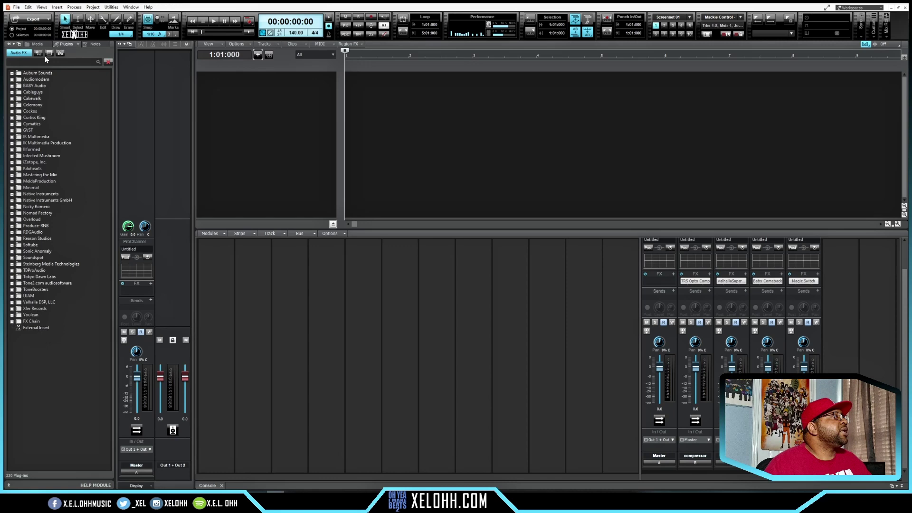
left_click(49, 53)
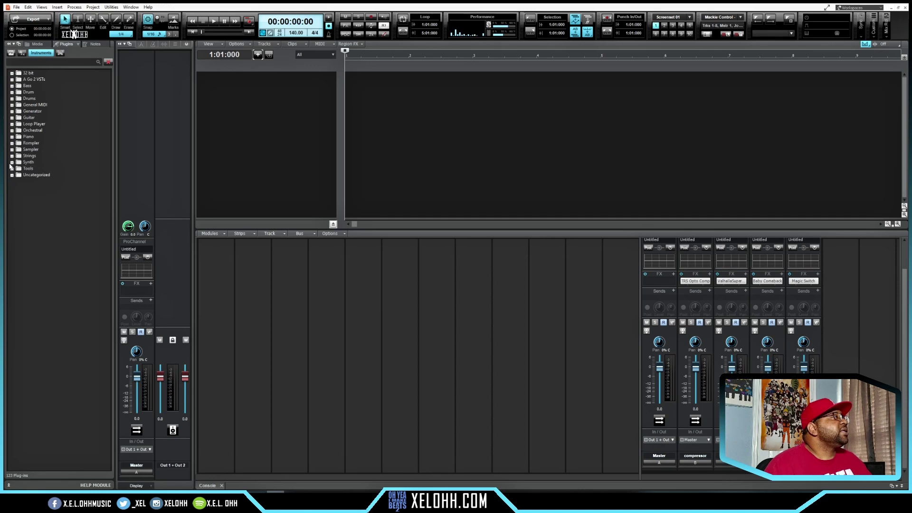
left_click(12, 162)
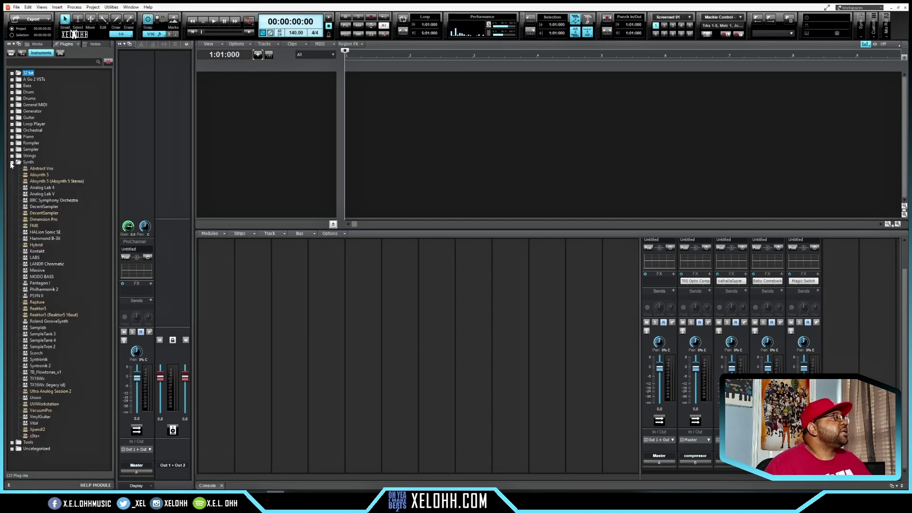
left_click(12, 162)
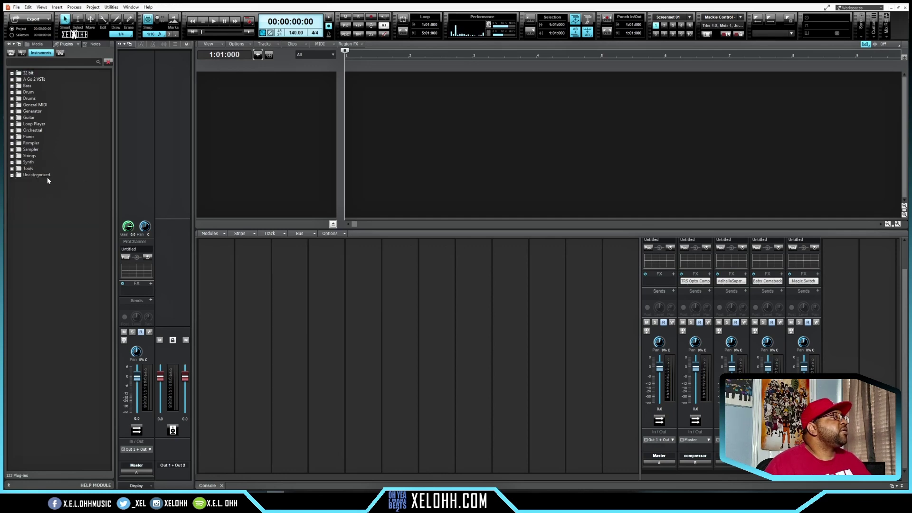
left_click(44, 62)
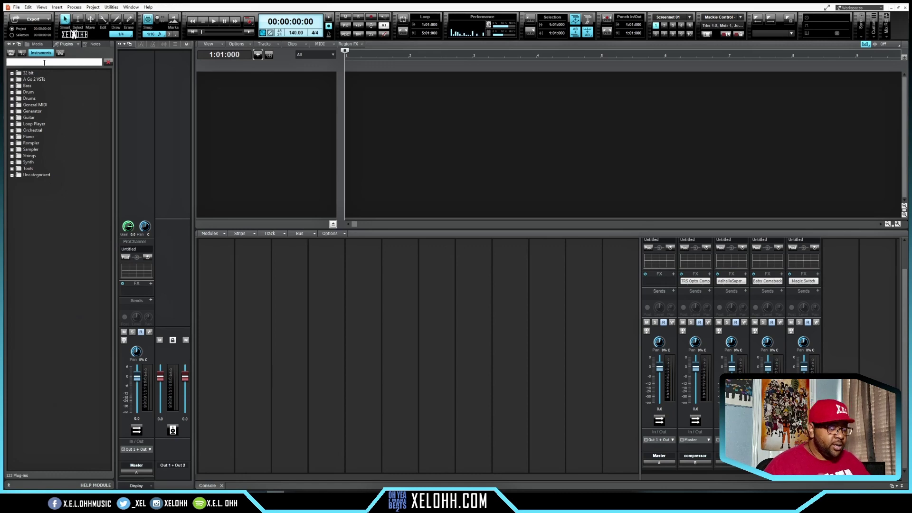
type("kontakt")
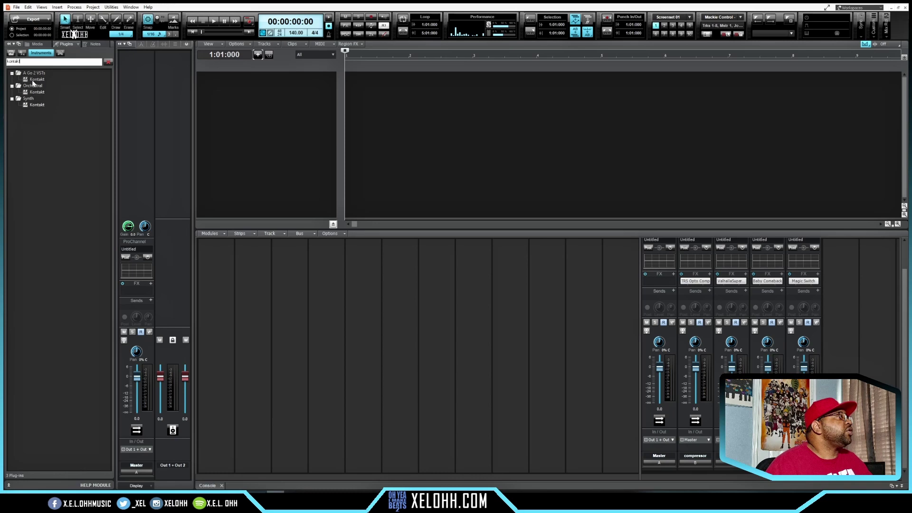
double_click(37, 105)
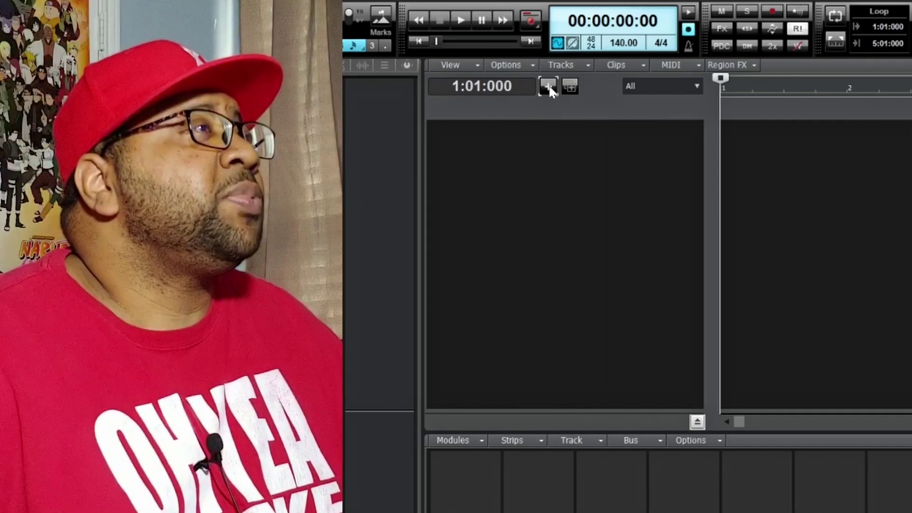
Step: Add a Synth > Kontakt instrument track with Create Folder and Instrument Track Per Output enabled
left_click(336, 87)
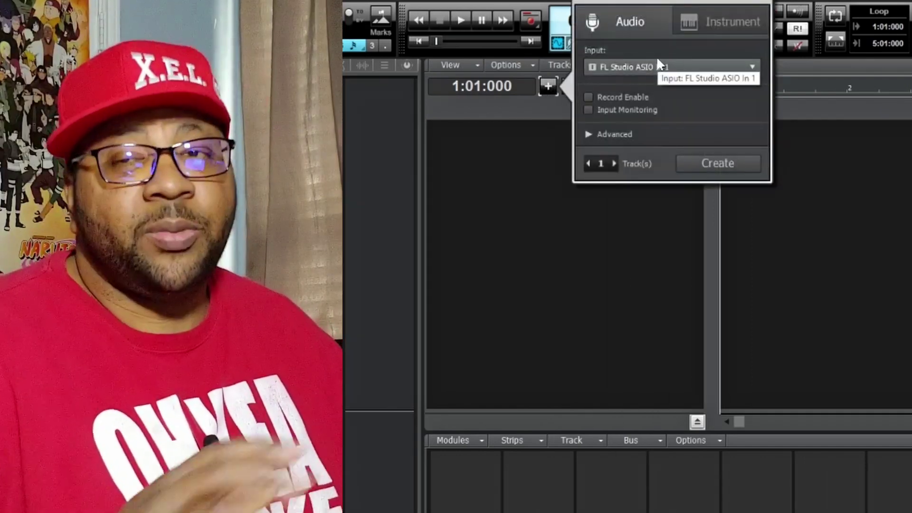
left_click(728, 21)
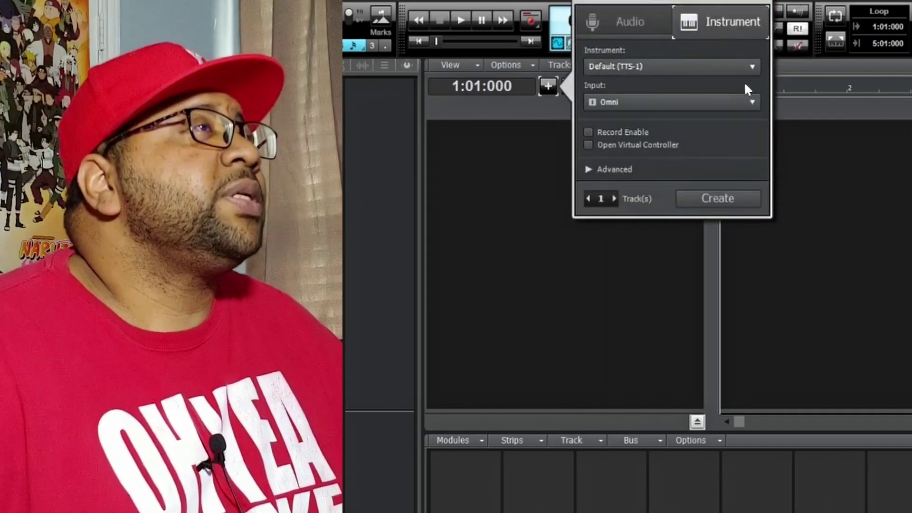
left_click(752, 67)
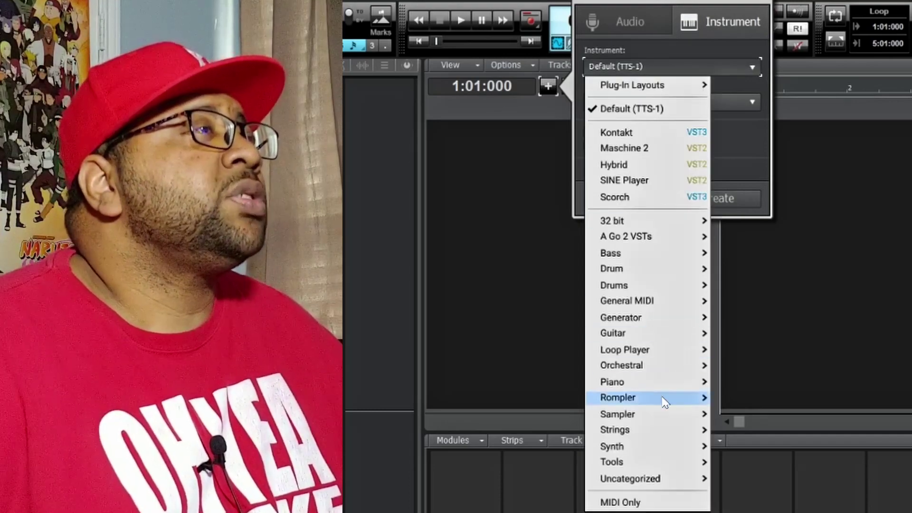
mouse_move(696, 486)
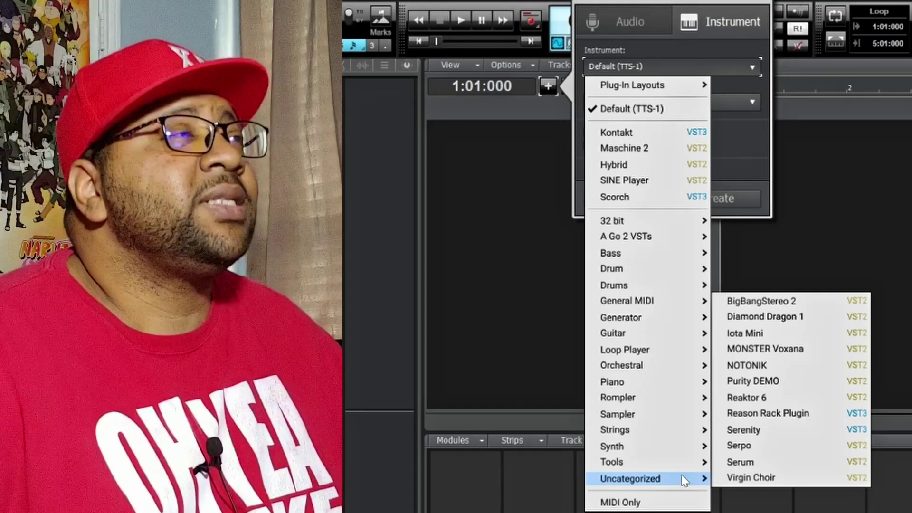
mouse_move(665, 449)
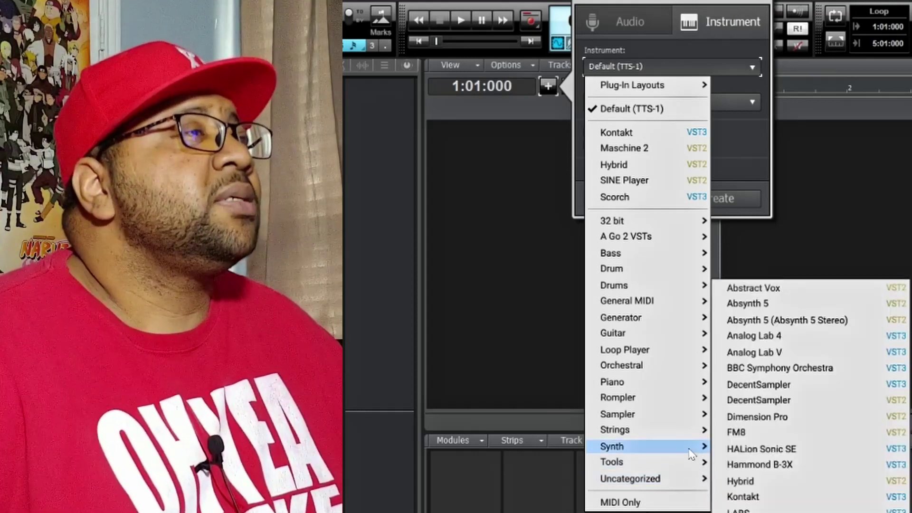
left_click(768, 497)
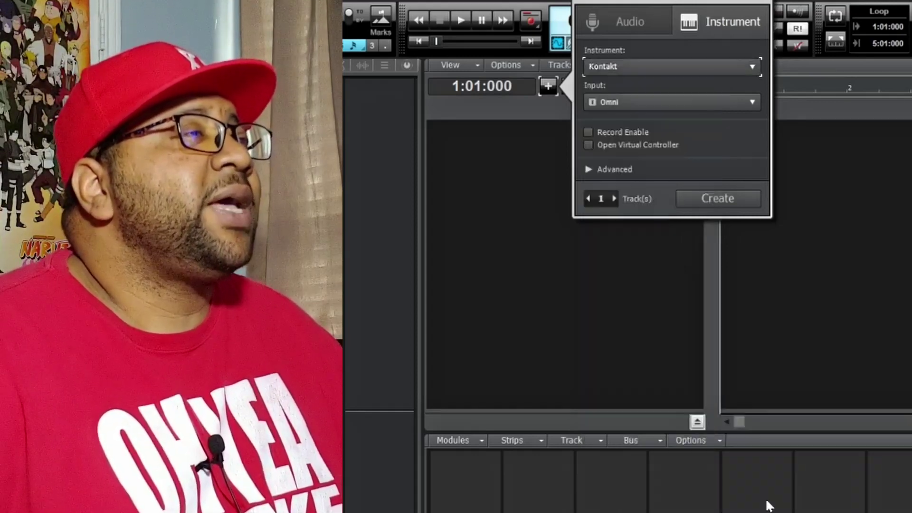
left_click(589, 170)
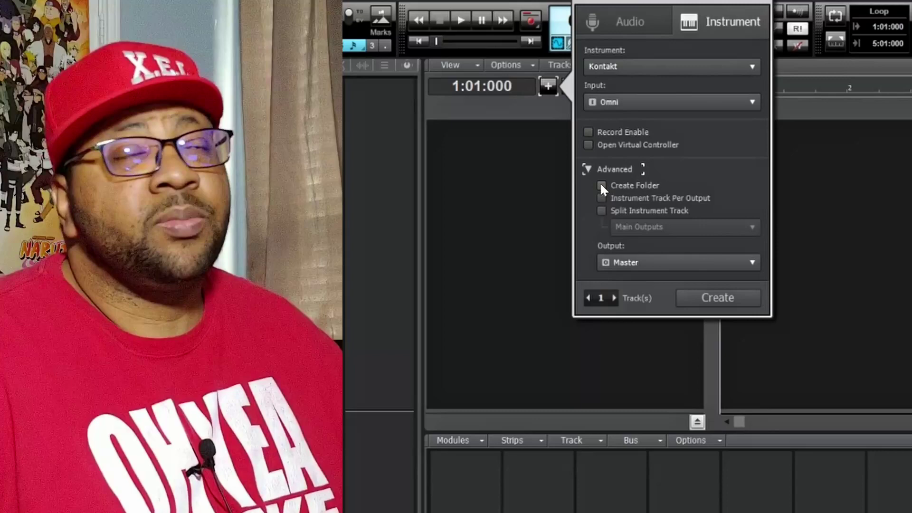
left_click(601, 185)
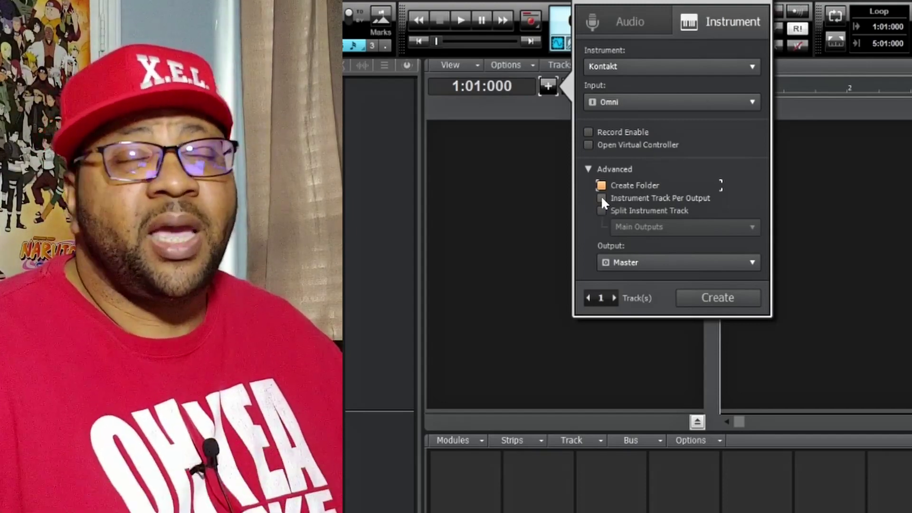
left_click(601, 198)
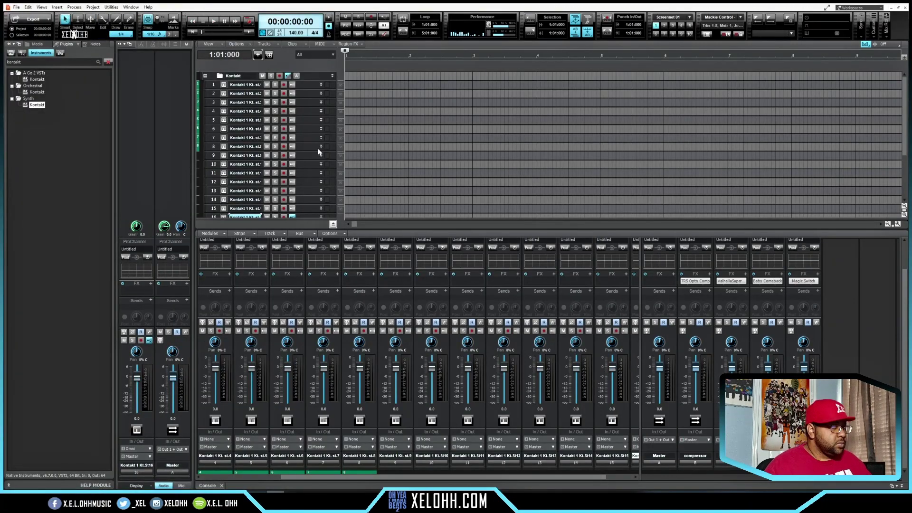
Step: Hide the Console view with D and open the Kontakt track's plug-in window
key("d")
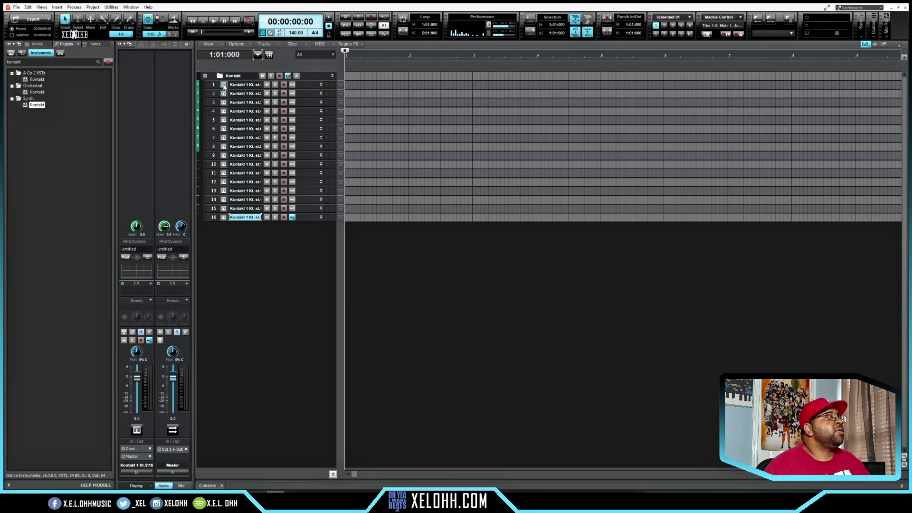
left_click(224, 85)
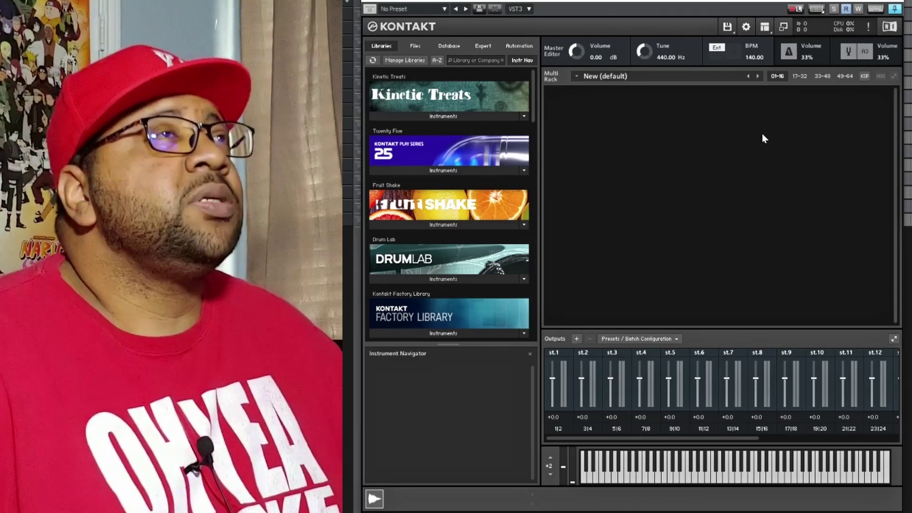
Step: Show Kontakt's Outputs section, cancelling the add-channel and output-presets options unchanged
left_click(765, 27)
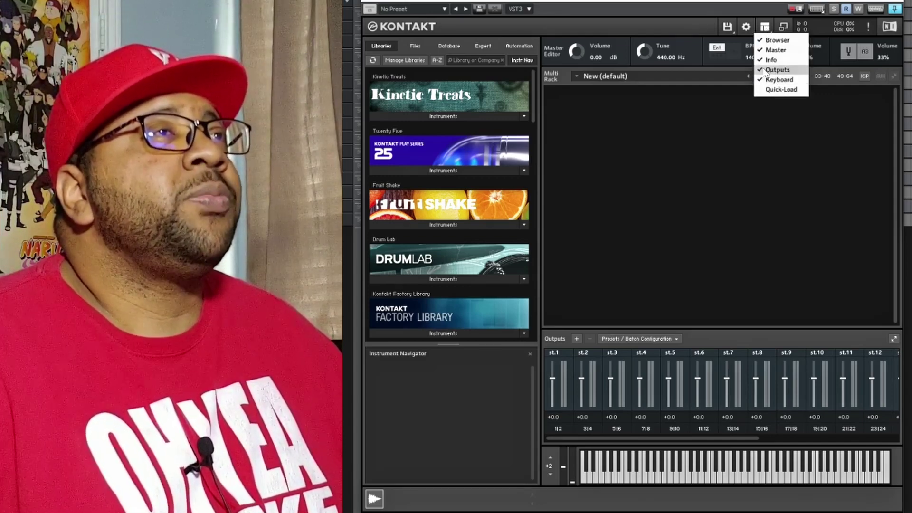
left_click(649, 210)
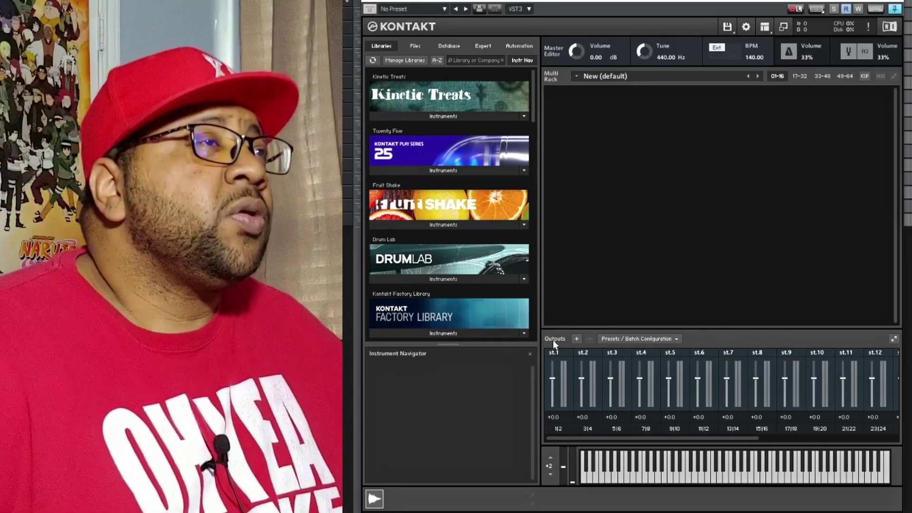
left_click(577, 339)
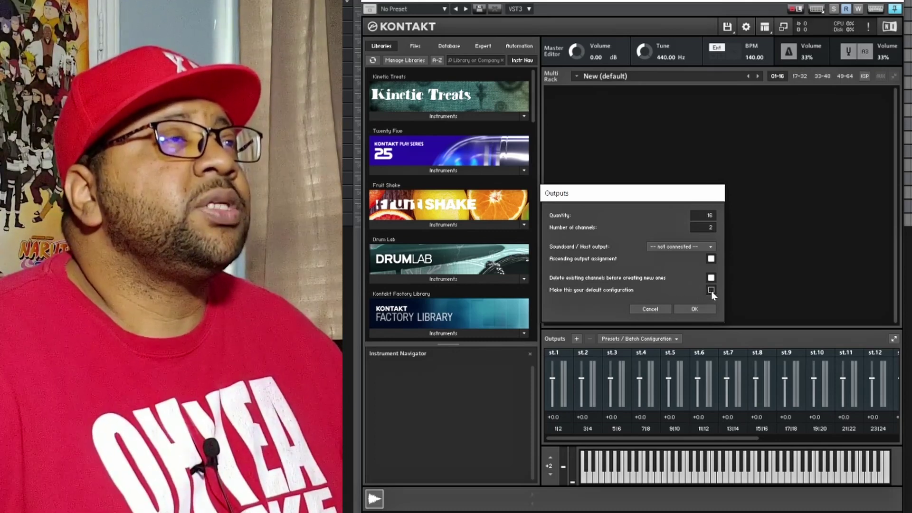
left_click(649, 309)
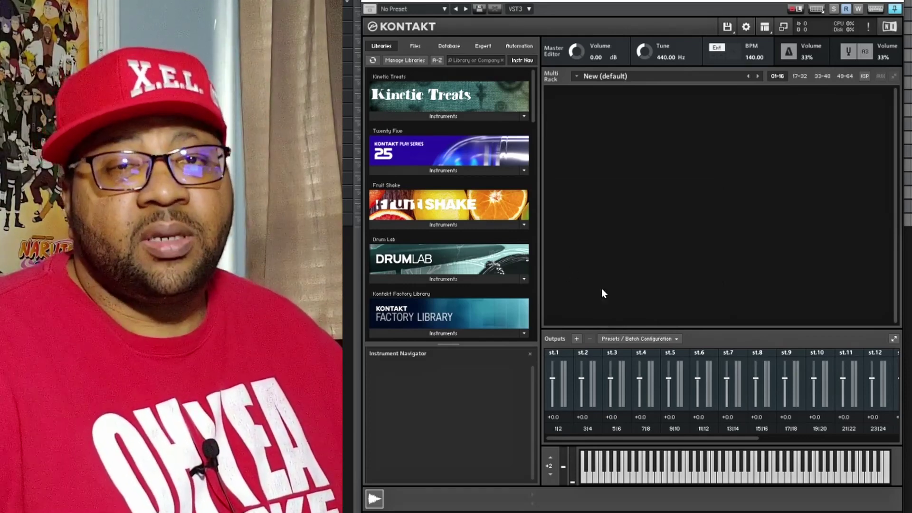
left_click(677, 339)
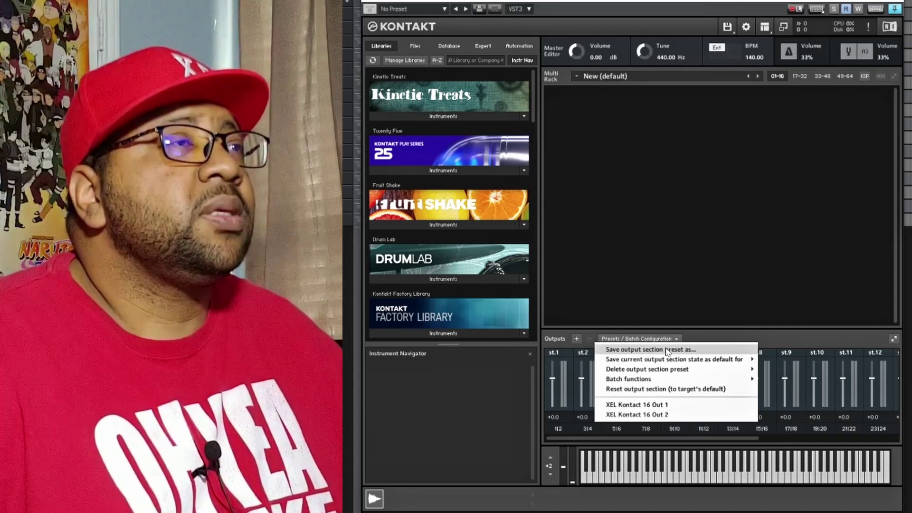
left_click(657, 265)
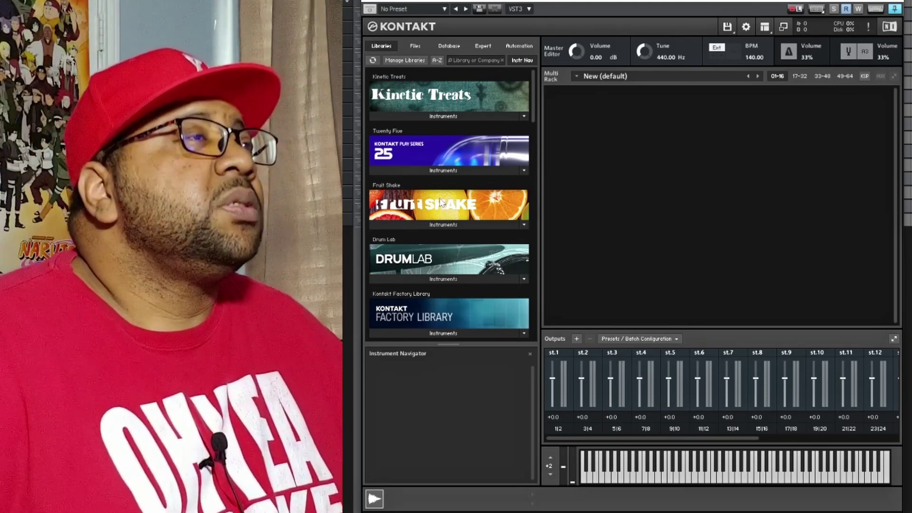
Step: Load Cello Ensemble.nki from the Factory Library's VSL Strings six times into the multi
scroll(450, 205, "down", 3)
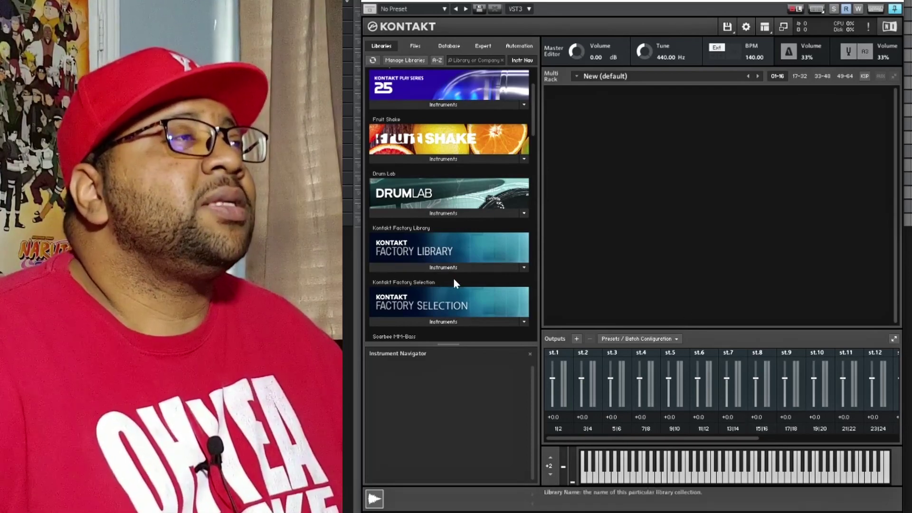
left_click(441, 269)
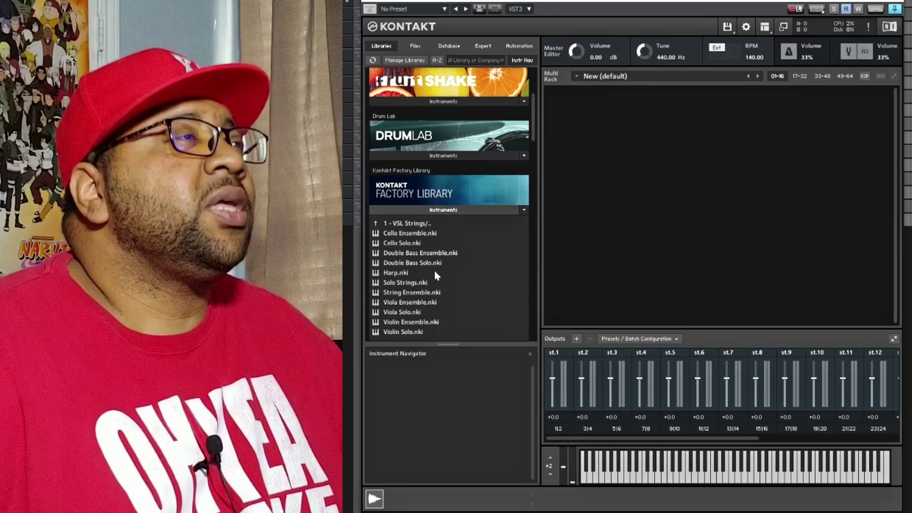
double_click(409, 233)
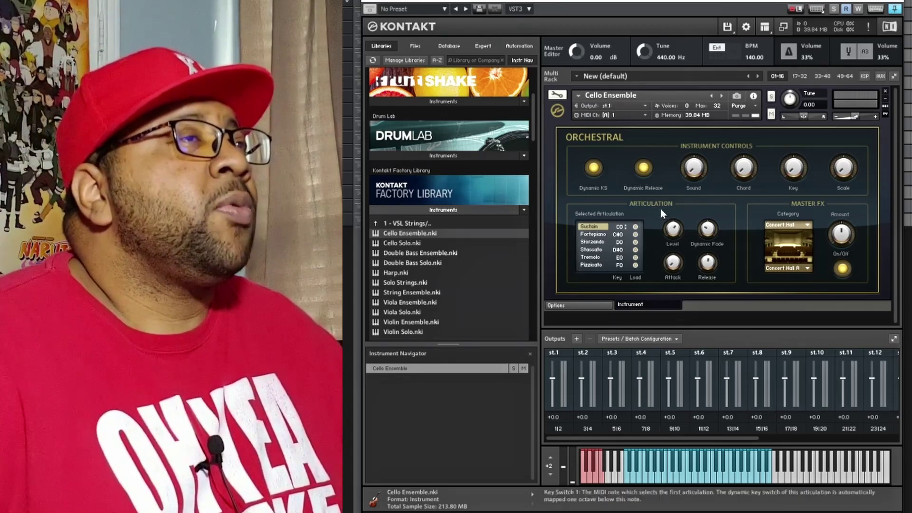
double_click(399, 233)
double_click(399, 233)
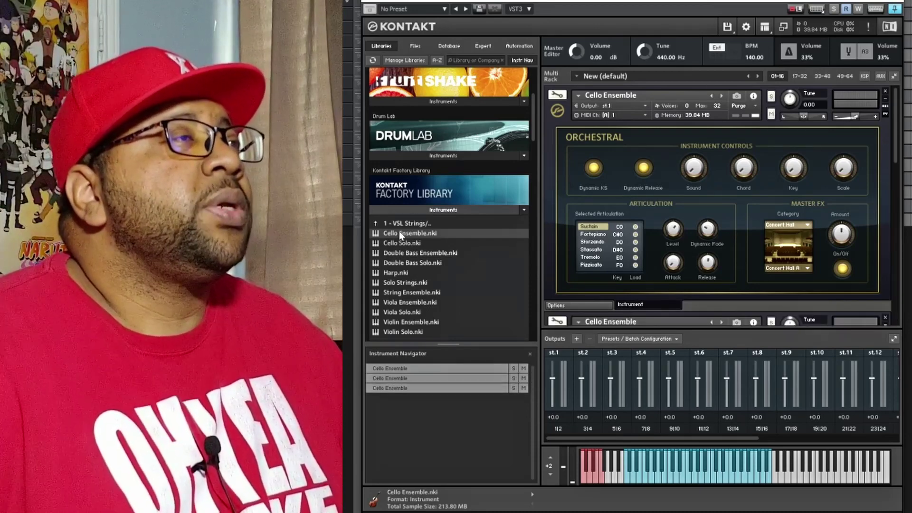
double_click(399, 233)
double_click(400, 232)
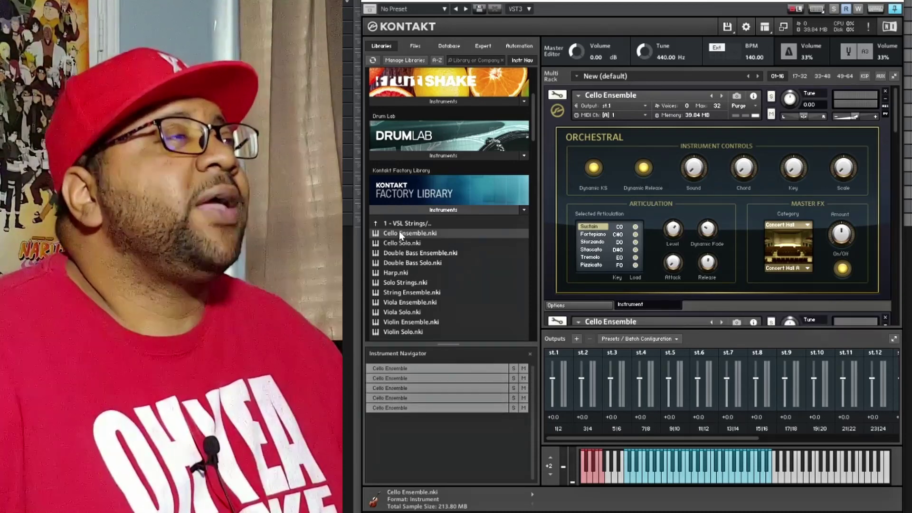
double_click(400, 233)
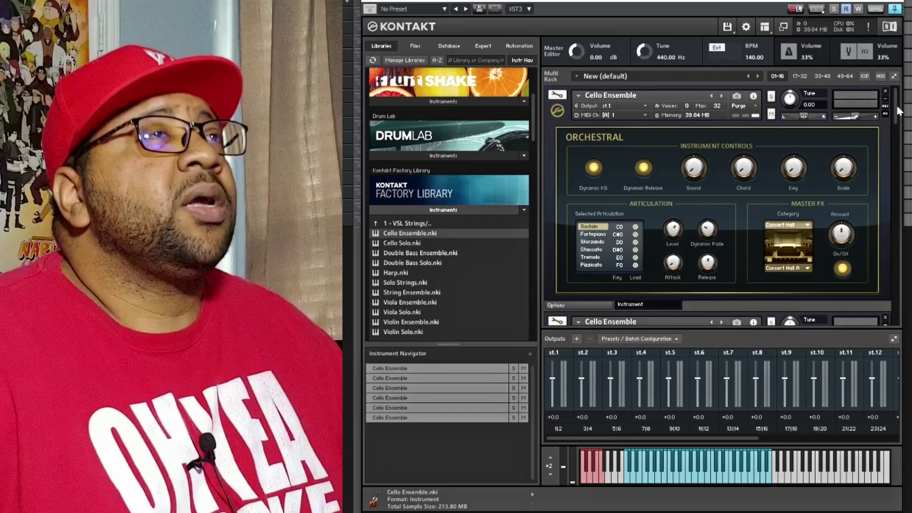
scroll(898, 115, "down", 3)
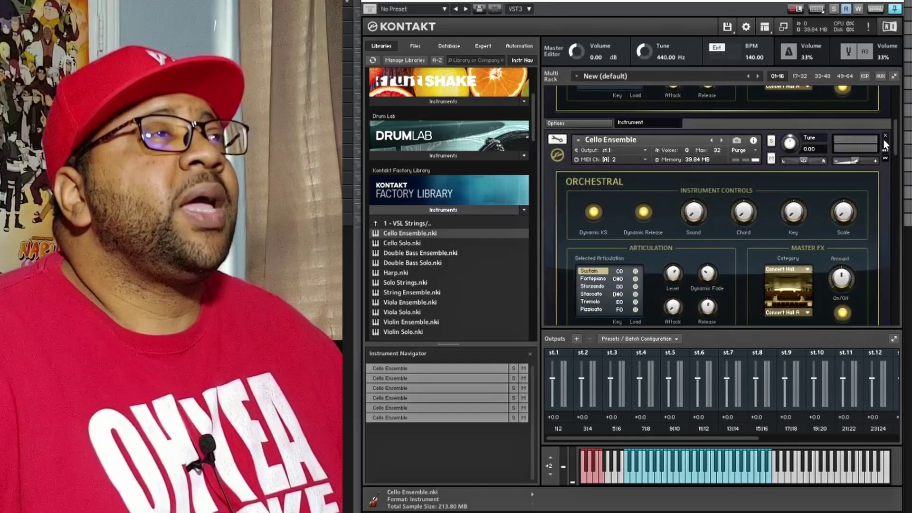
Step: Route the second Cello Ensemble's output to st.2
left_click(646, 151)
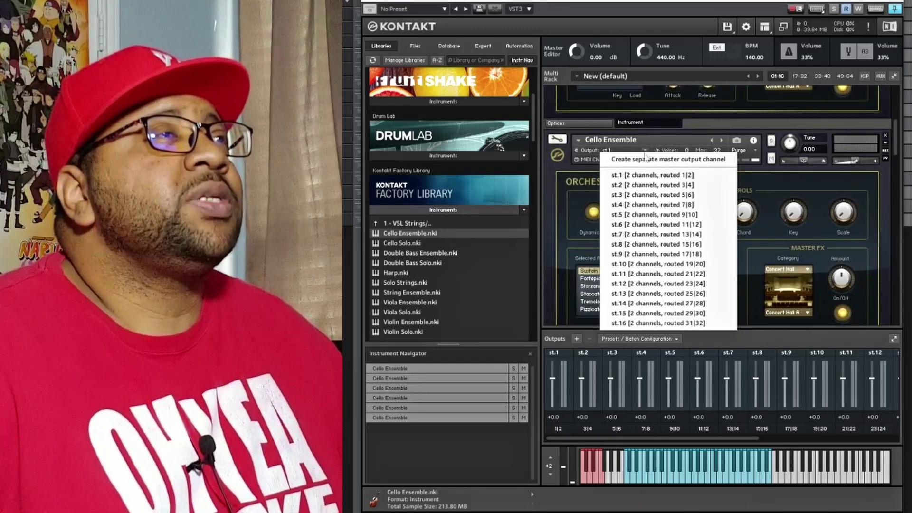
left_click(641, 186)
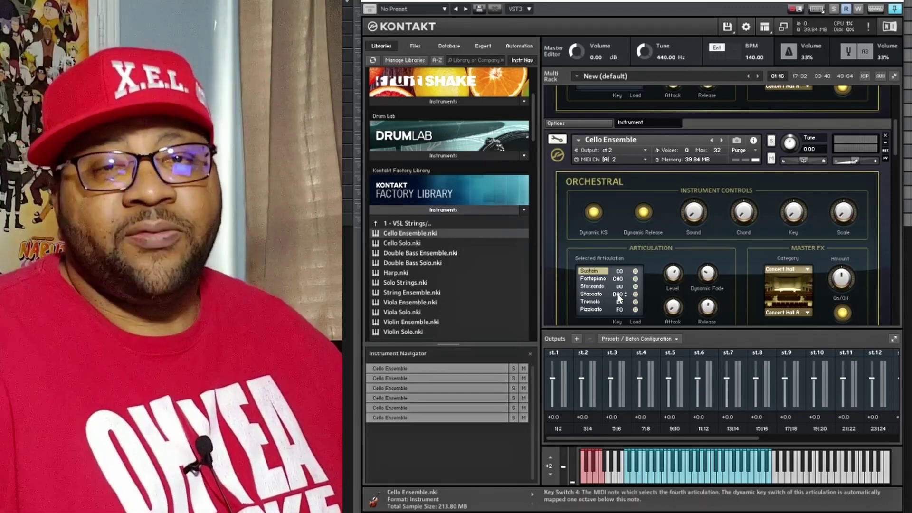
scroll(722, 231, "up", 2)
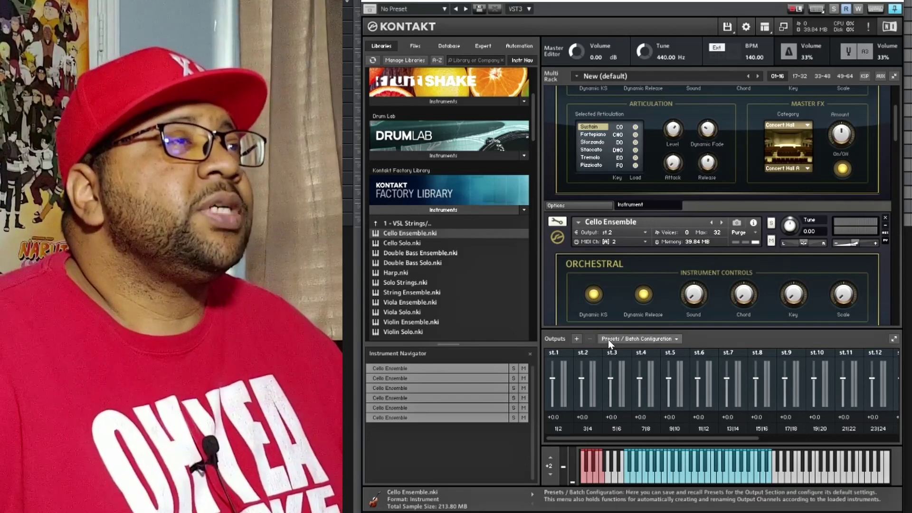
Step: Run the batch function that clears outputs and creates one channel per loaded instrument
left_click(649, 339)
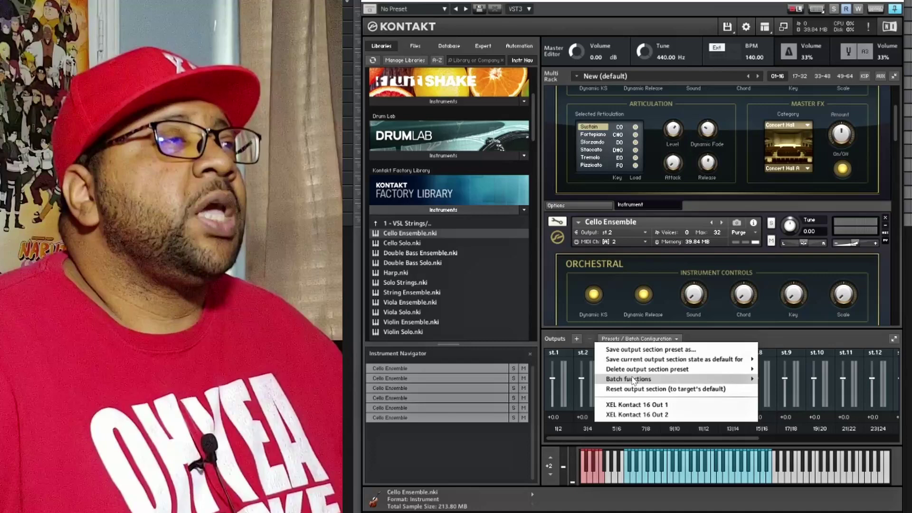
mouse_move(649, 379)
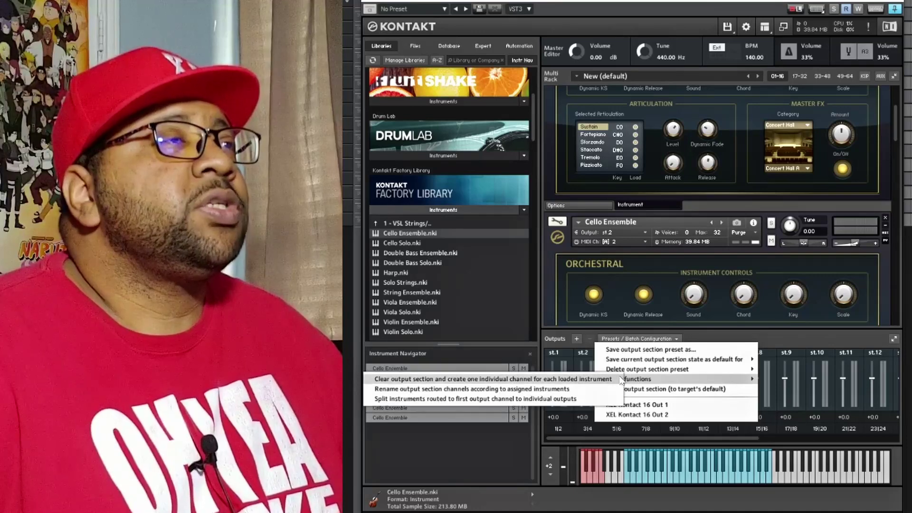
left_click(547, 380)
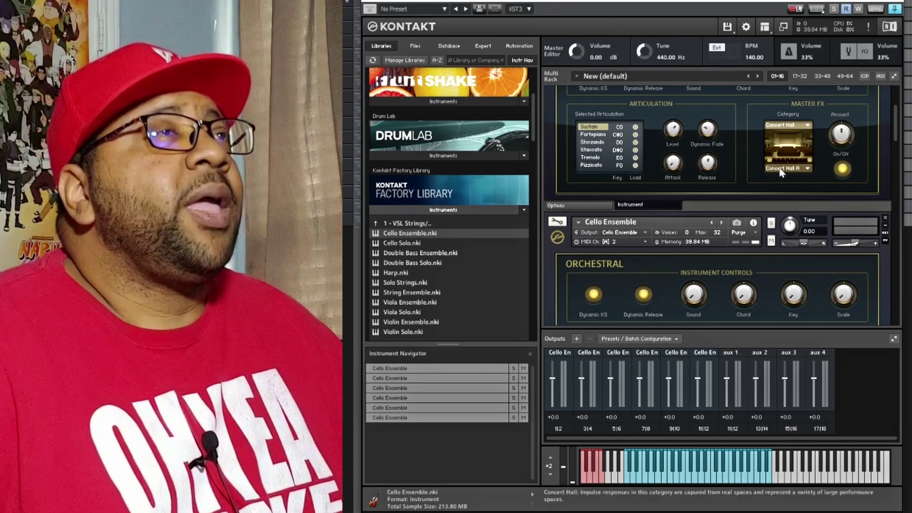
Step: Collapse the first cello, setting the second to Fortepiano and the third to Sforzando
left_click_drag(897, 123, 896, 105)
left_click(884, 99)
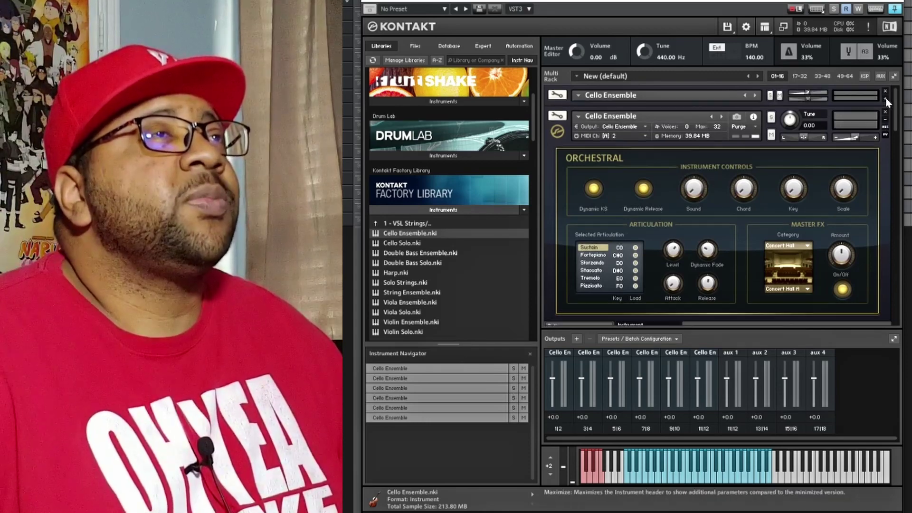
left_click(594, 256)
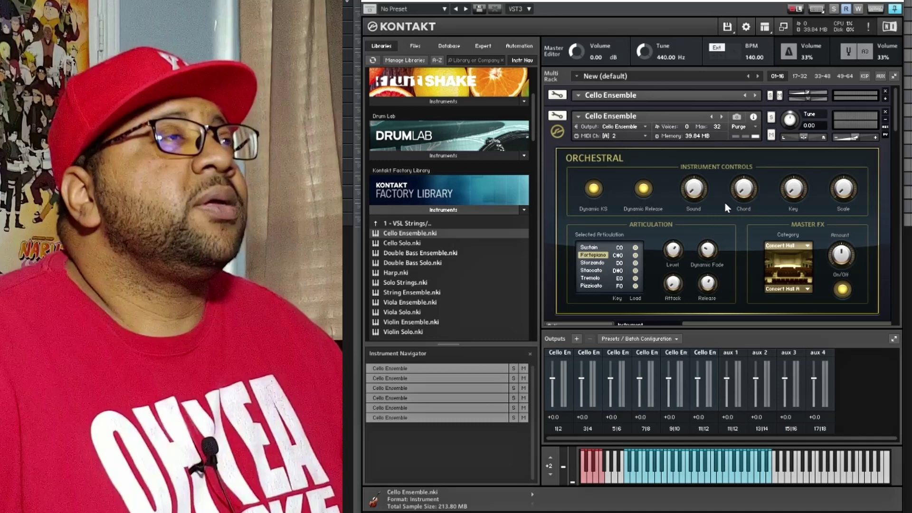
left_click(884, 119)
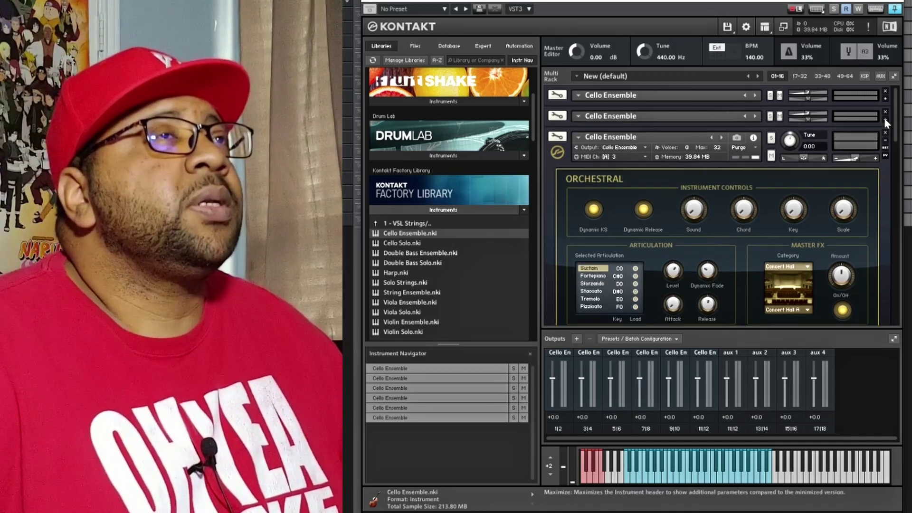
left_click(592, 284)
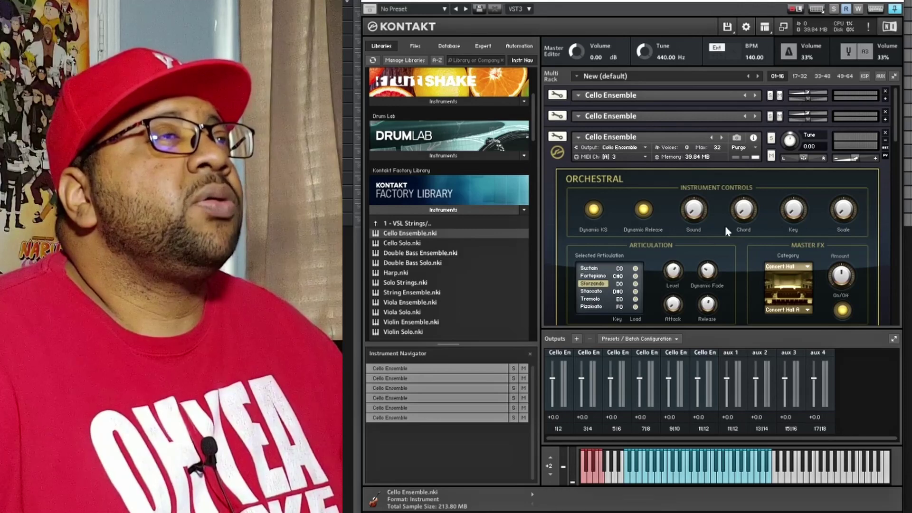
Step: Collapse cellos three to six, setting the fifth to Tremolo and the sixth to Pizzicato
left_click(885, 145)
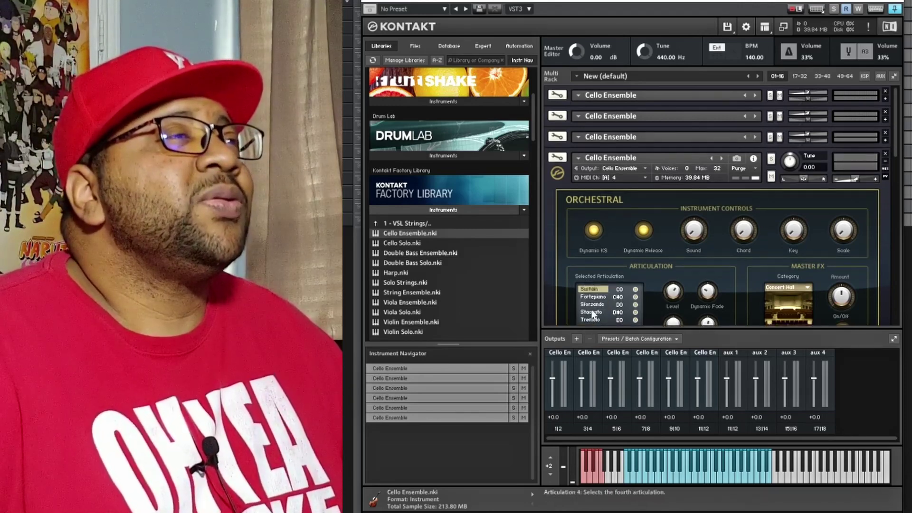
left_click(885, 161)
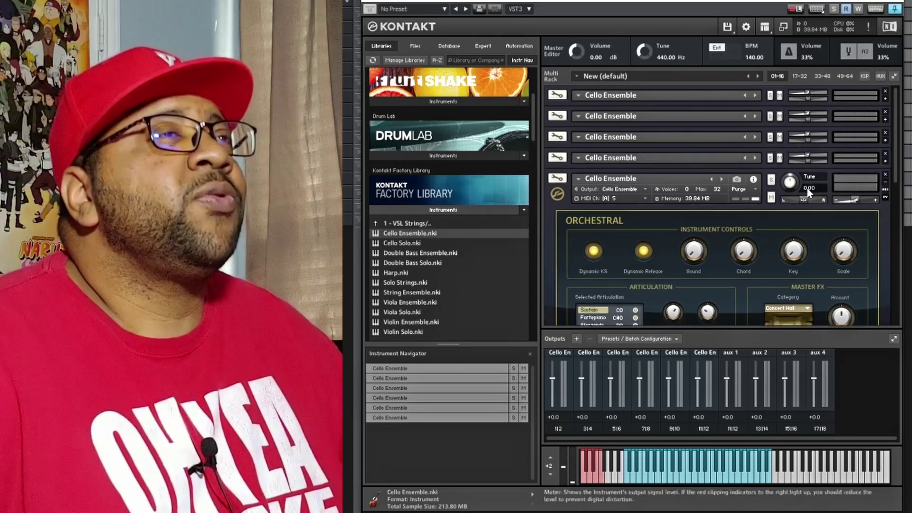
scroll(594, 299, "down", 1)
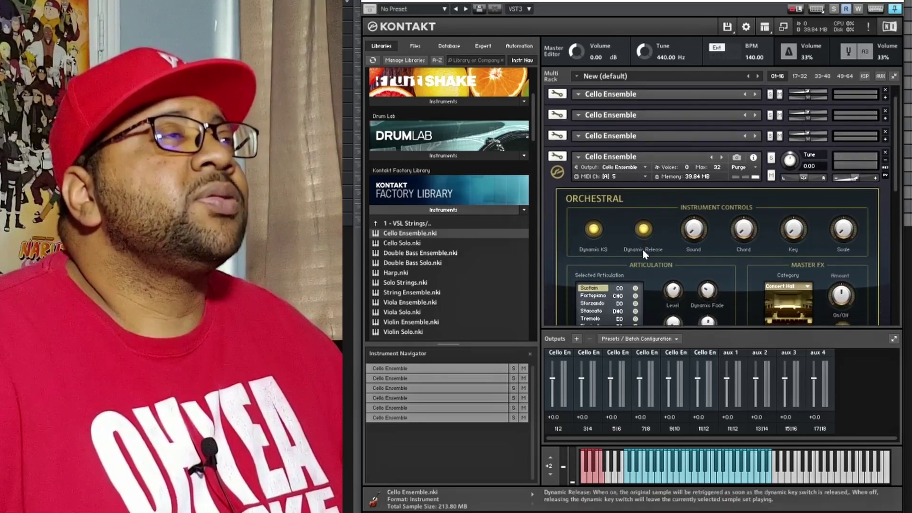
left_click(590, 319)
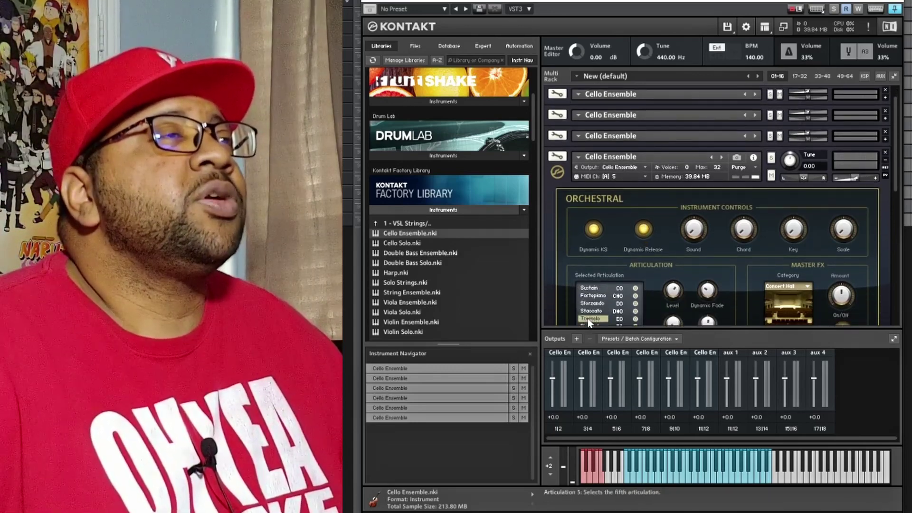
left_click(885, 161)
scroll(668, 196, "down", 3)
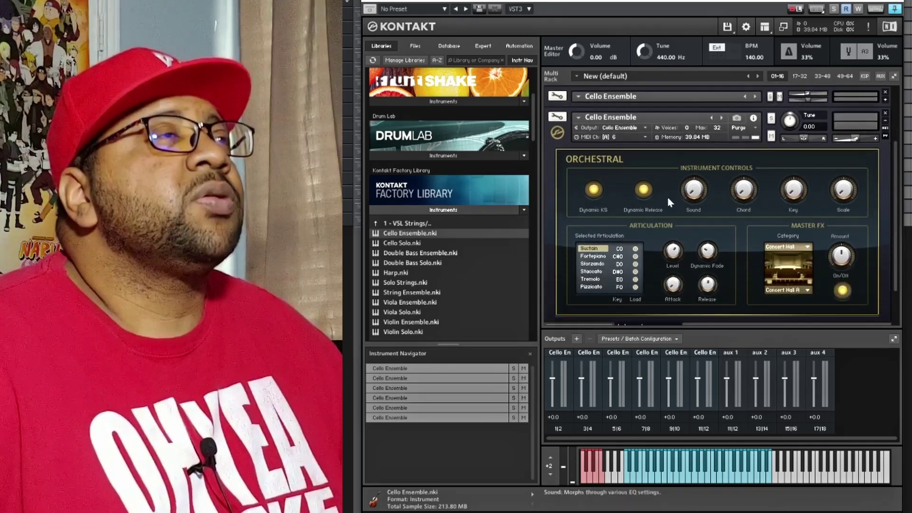
left_click(589, 288)
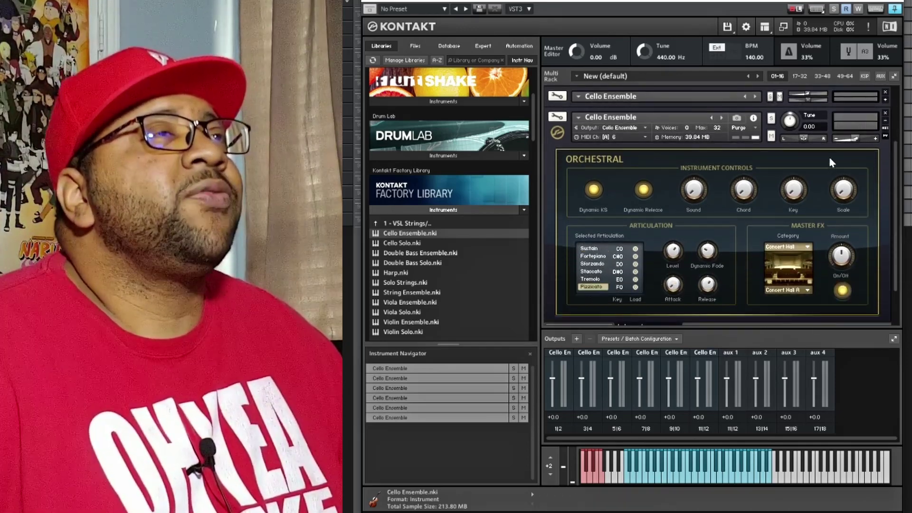
left_click(885, 121)
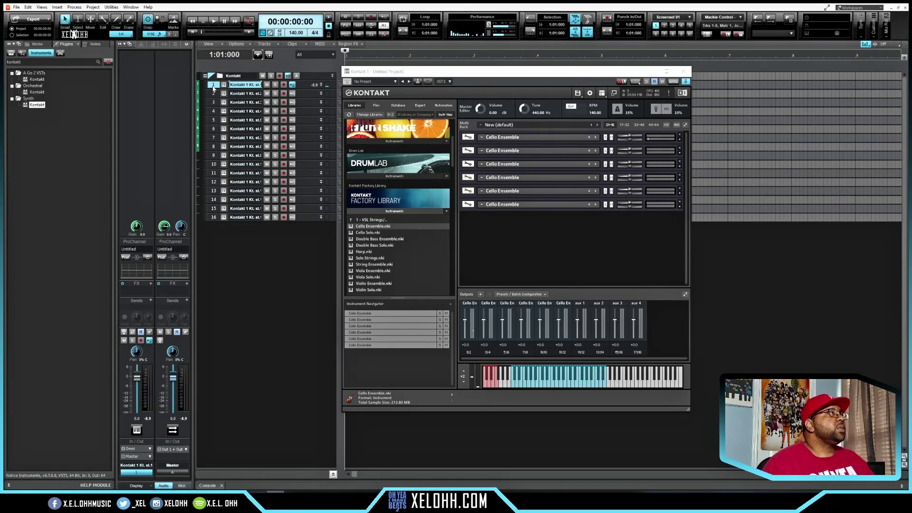
Step: Select tracks 2 through 6 one by one to audition each Kontakt output
left_click(215, 93)
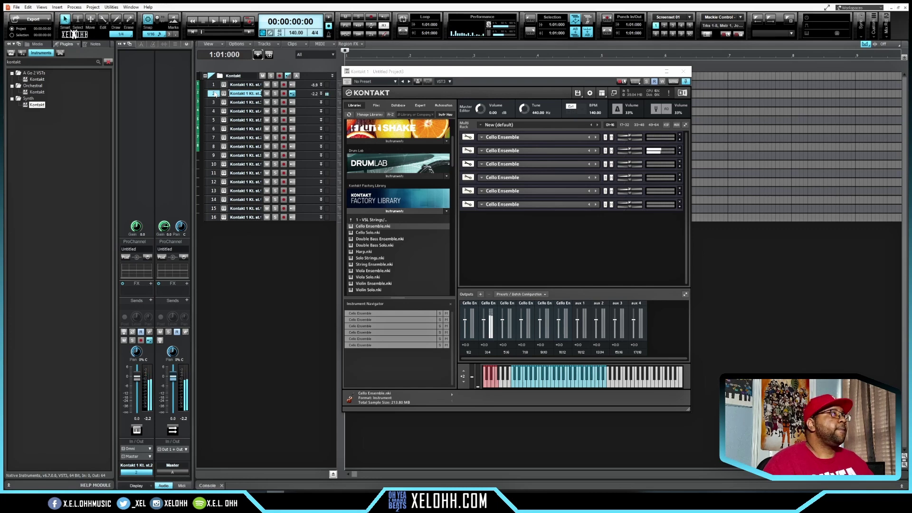
left_click(215, 105)
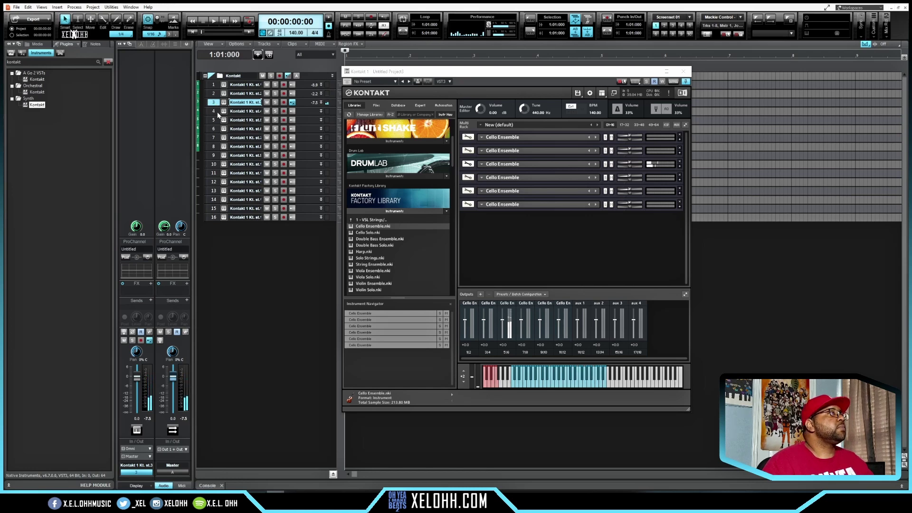
left_click(215, 113)
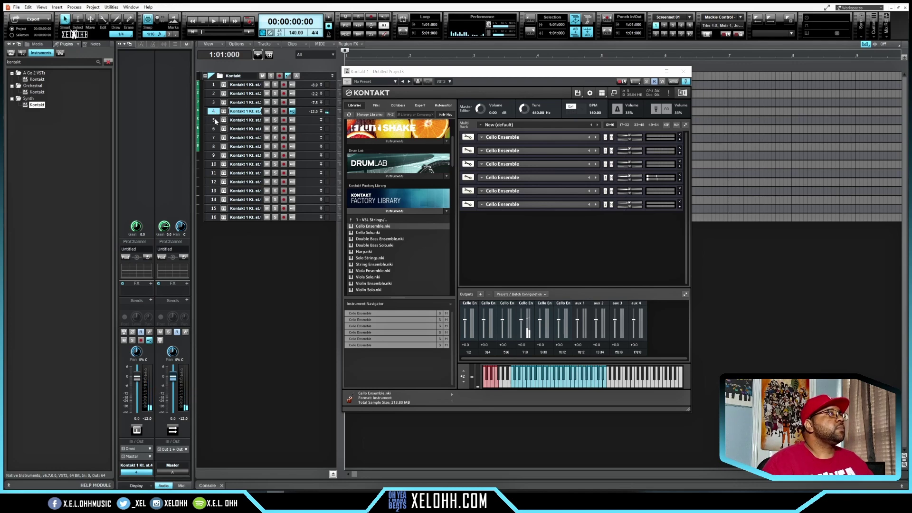
left_click(214, 121)
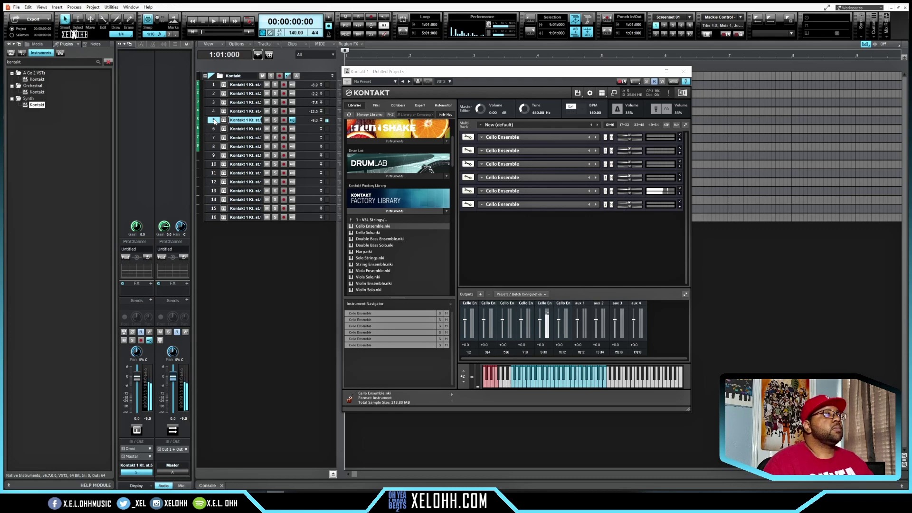
left_click(214, 131)
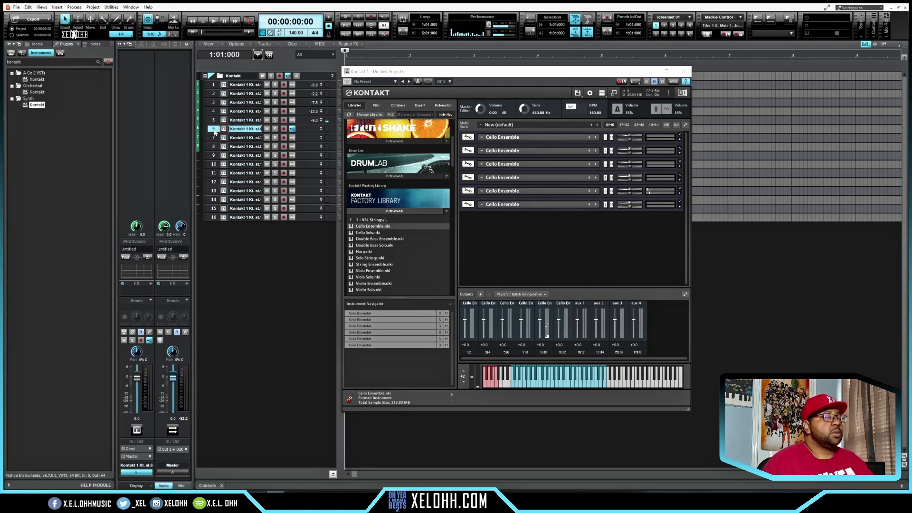
Step: Rename the Kontakt folder to 'cello'
double_click(239, 76)
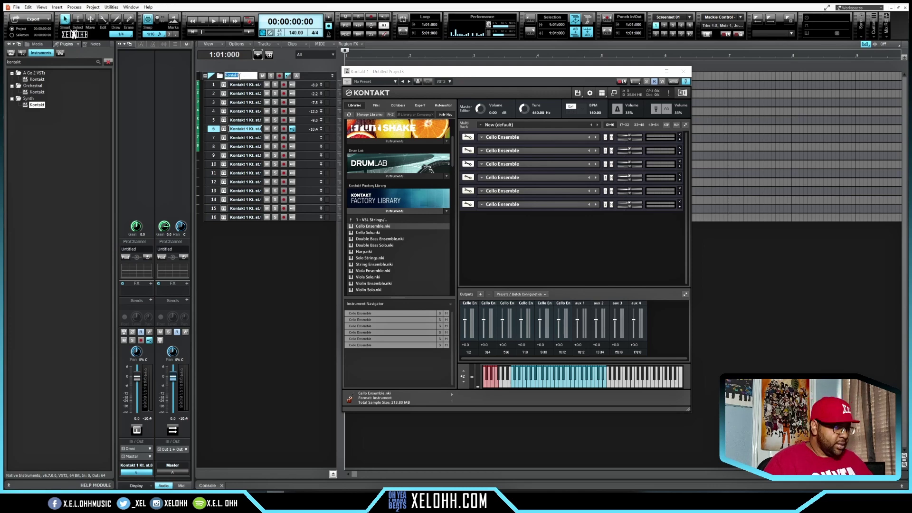
type("cello")
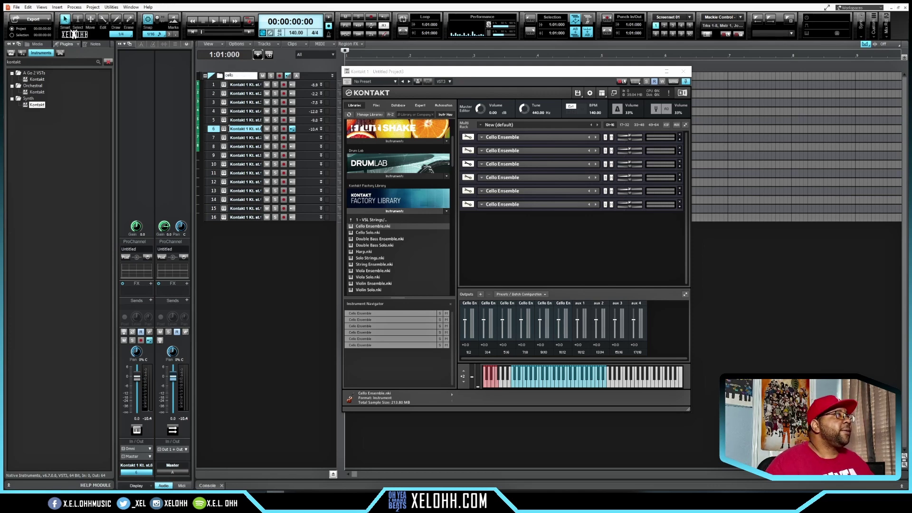
key("Return")
Step: Delete the unused tracks 7 through 16
key("Down")
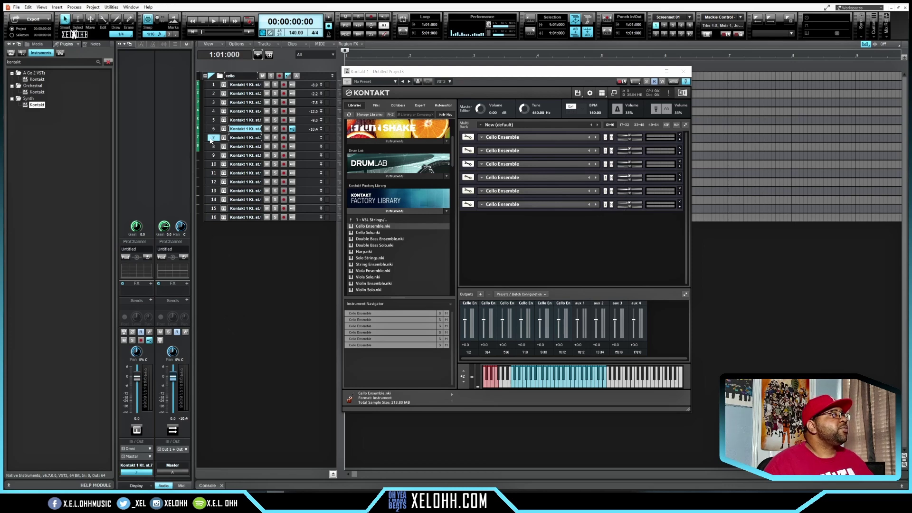
left_click(214, 217, "shift")
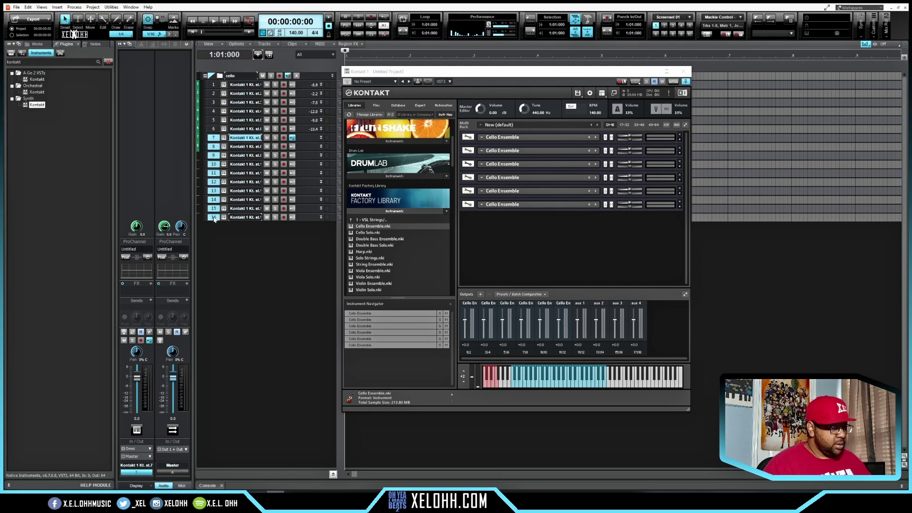
key("Delete")
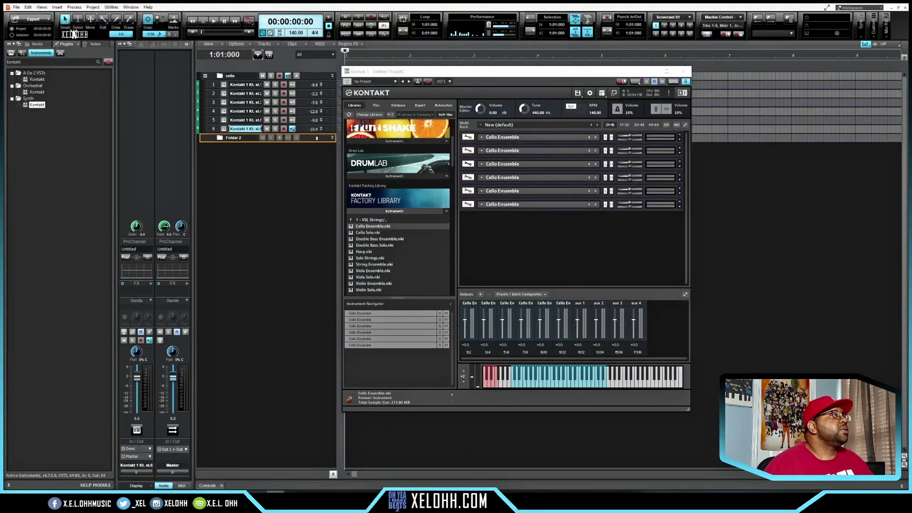
Step: Drag the cello folder into a new parent folder and rename that folder 'strings'
left_click_drag(317, 138, 317, 138)
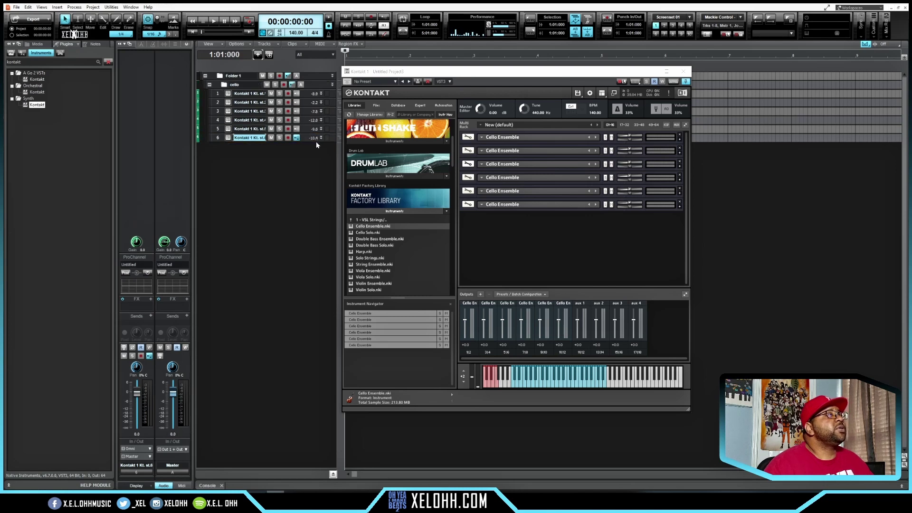
double_click(246, 76)
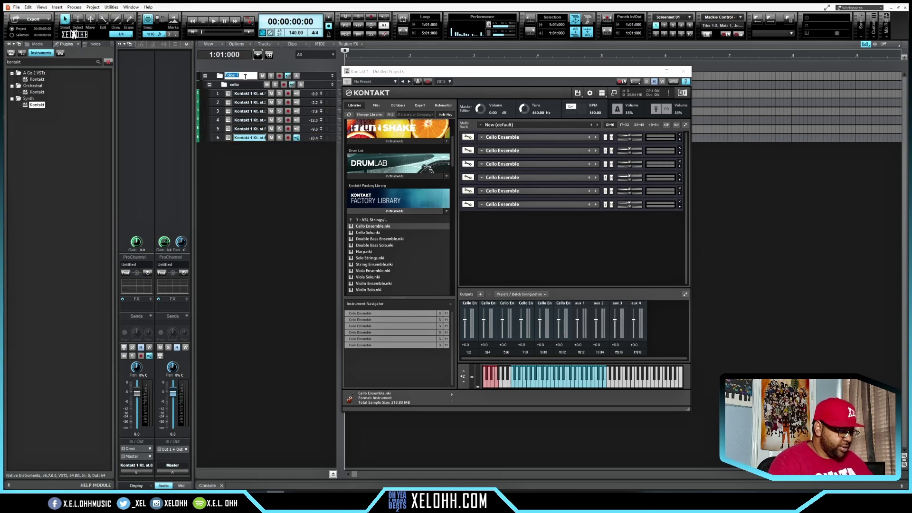
type("strings")
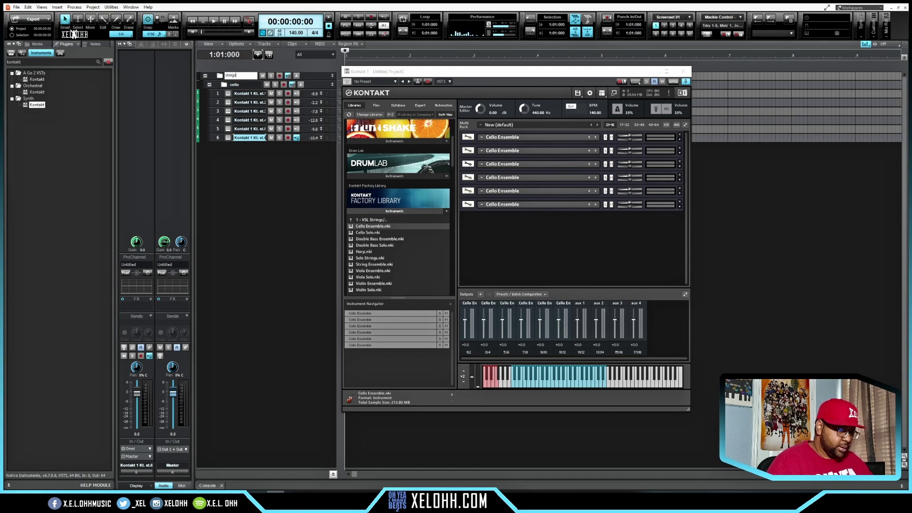
key("Return")
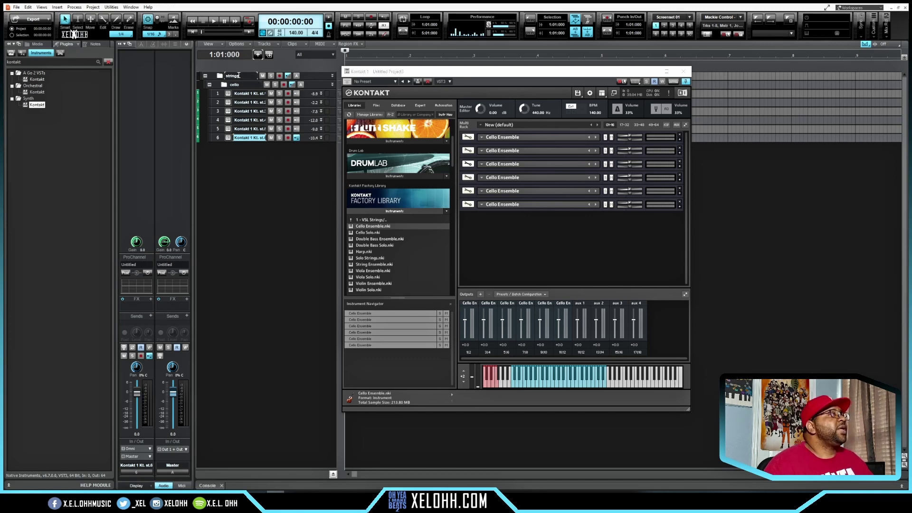
Step: Add a second Kontakt with 16 instrument tracks in a new folder and show its Factory Library instruments
left_click(258, 55)
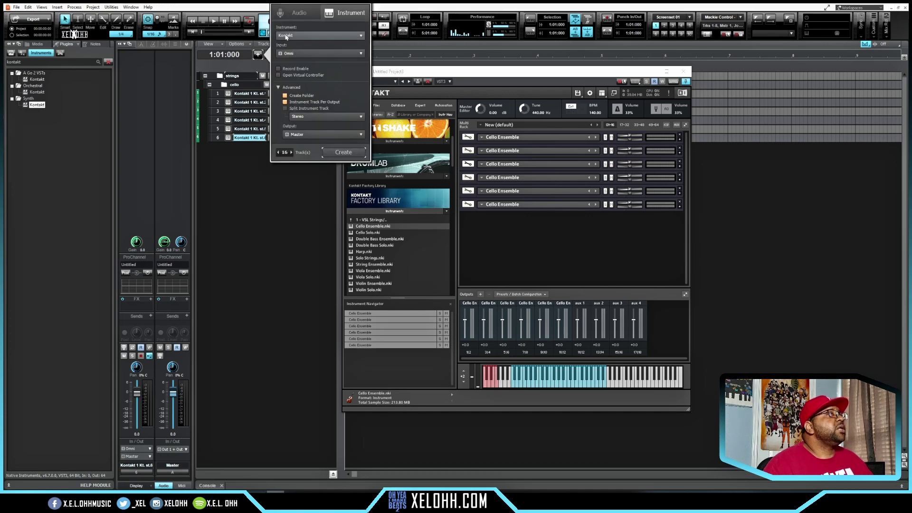
left_click(343, 153)
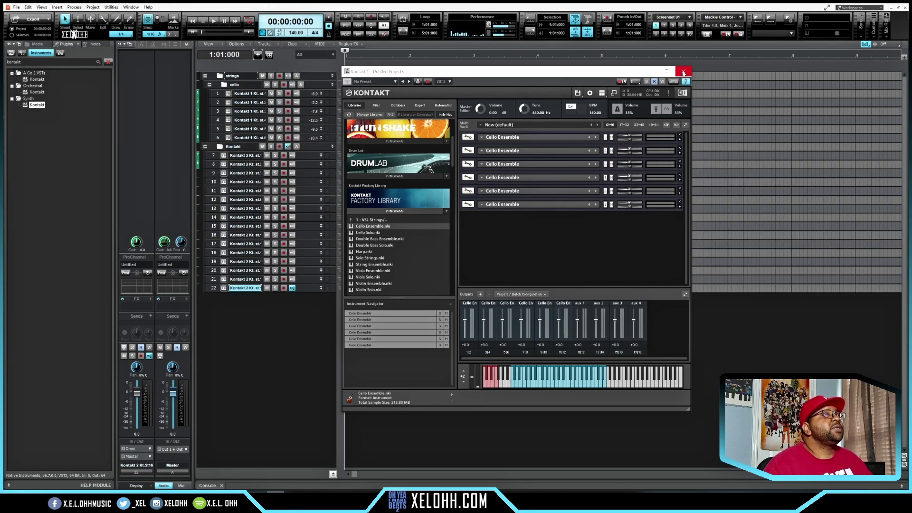
left_click(683, 71)
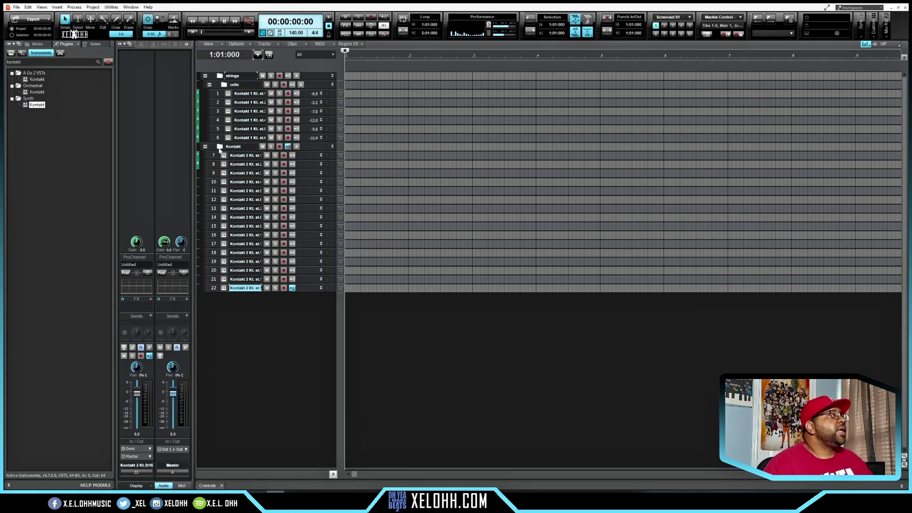
left_click(224, 156)
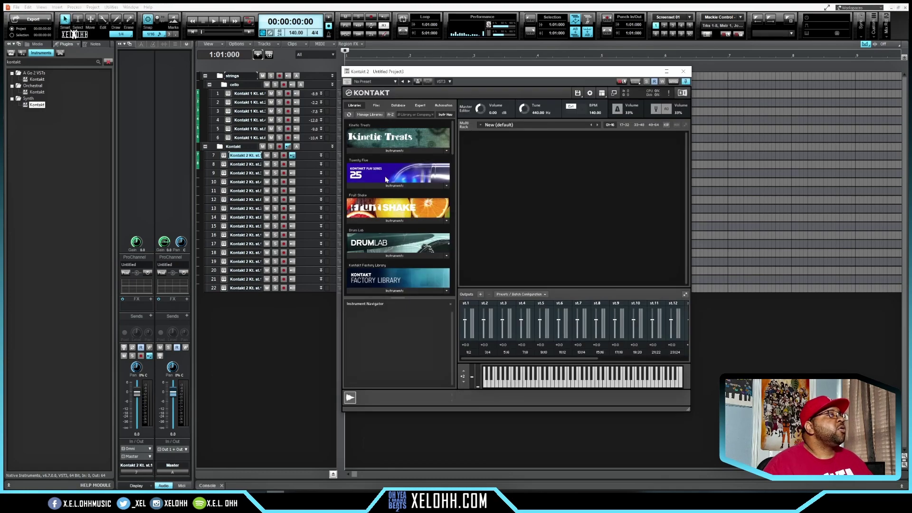
scroll(392, 259, "down", 2)
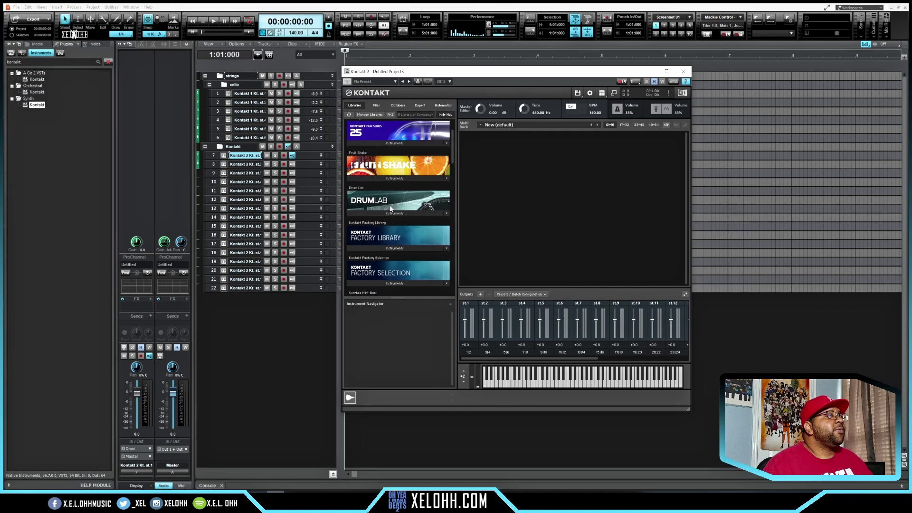
left_click(400, 214)
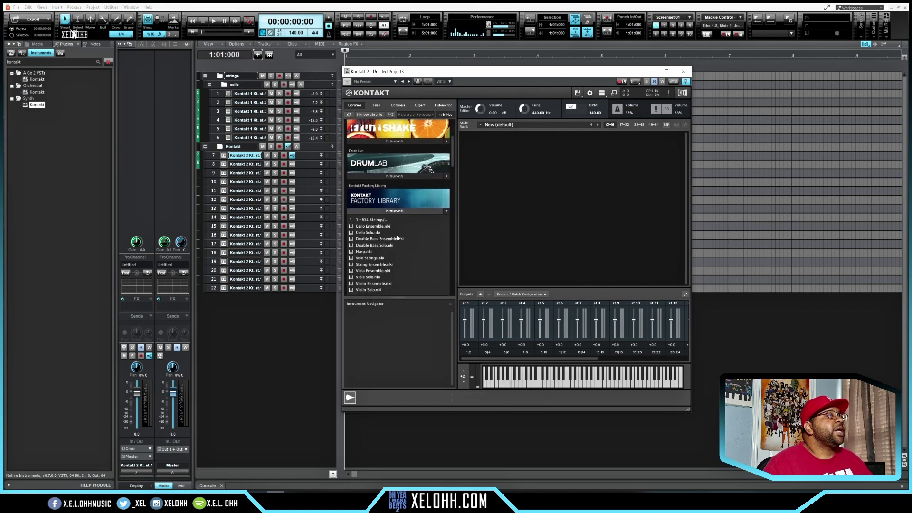
Step: Load String Ensemble, Viola Ensemble, Violin Ensemble, Double Bass Ensemble and Harp .nki files into Kontakt 2
double_click(366, 265)
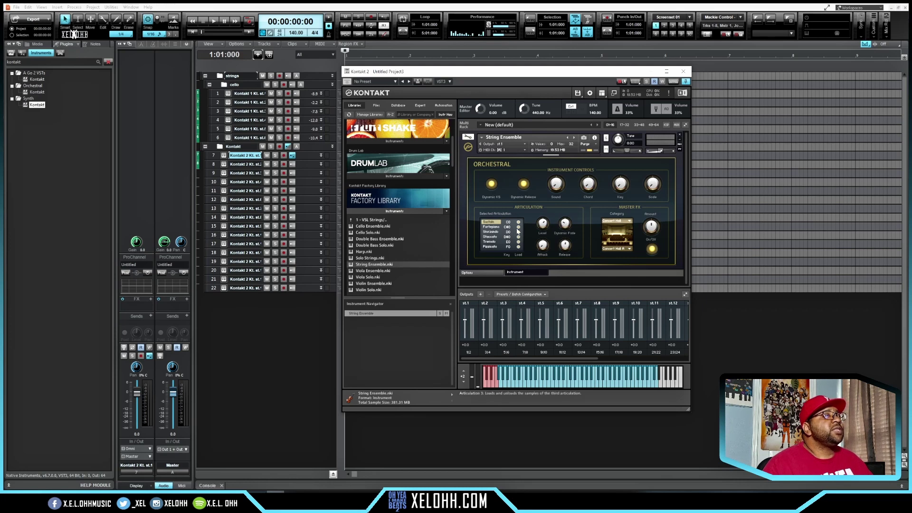
scroll(404, 253, "down", 1)
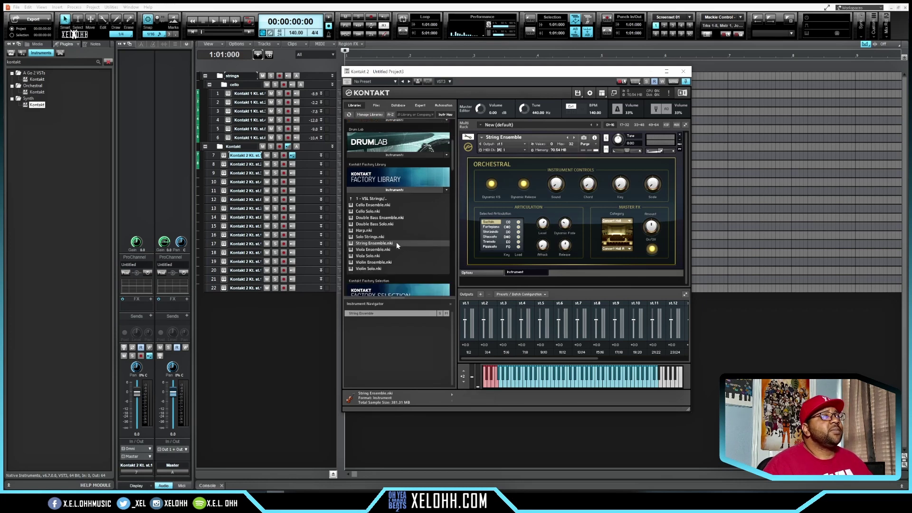
double_click(369, 250)
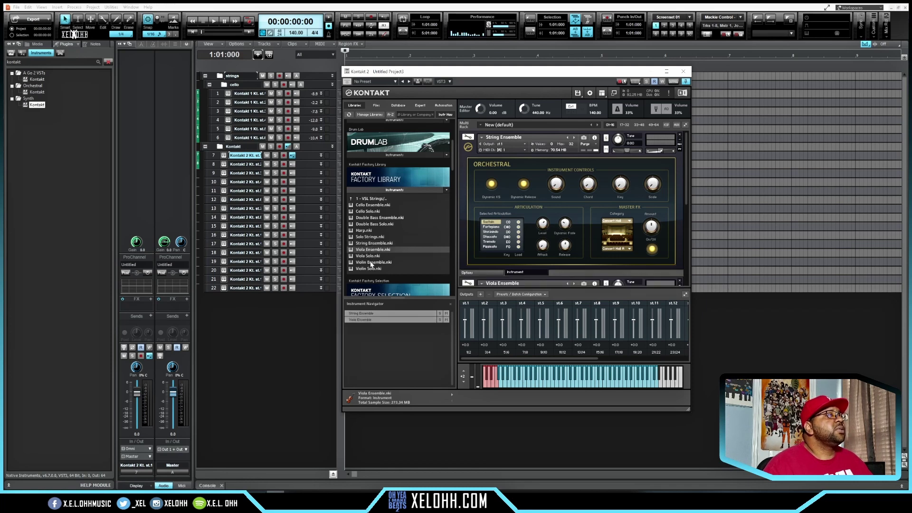
double_click(371, 263)
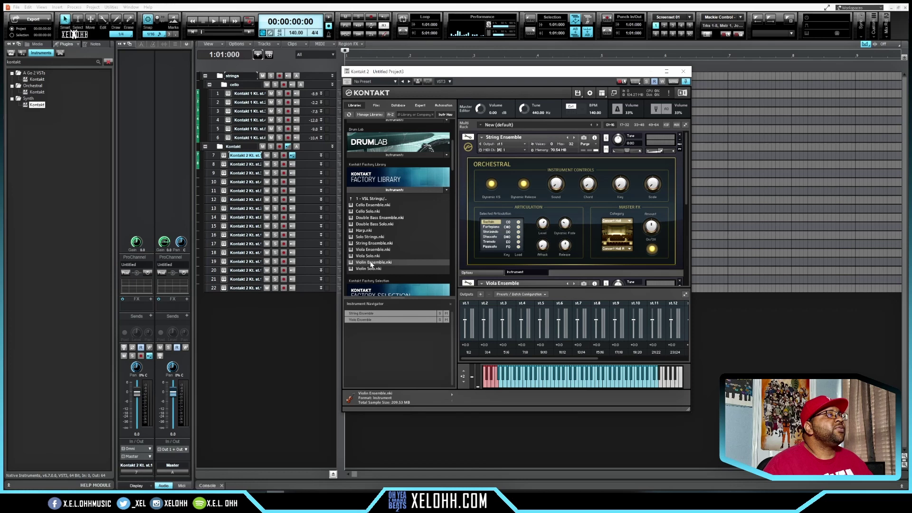
double_click(379, 218)
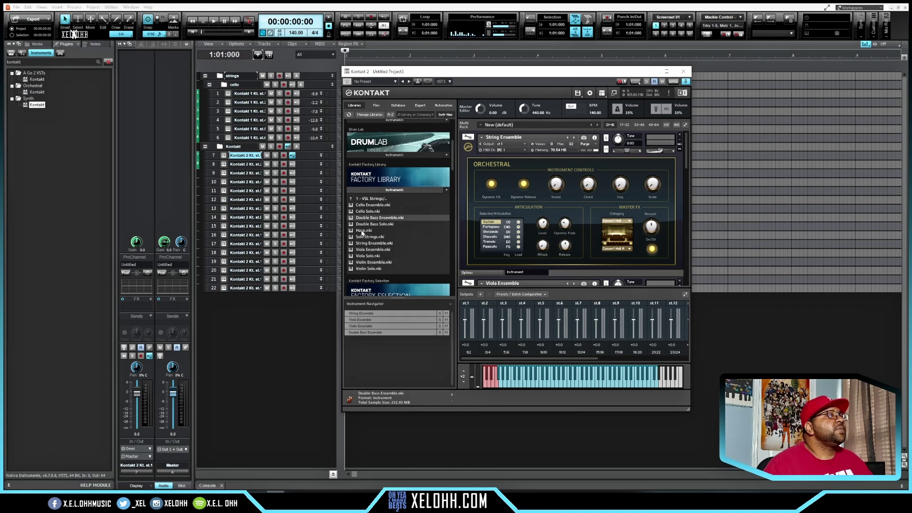
double_click(363, 231)
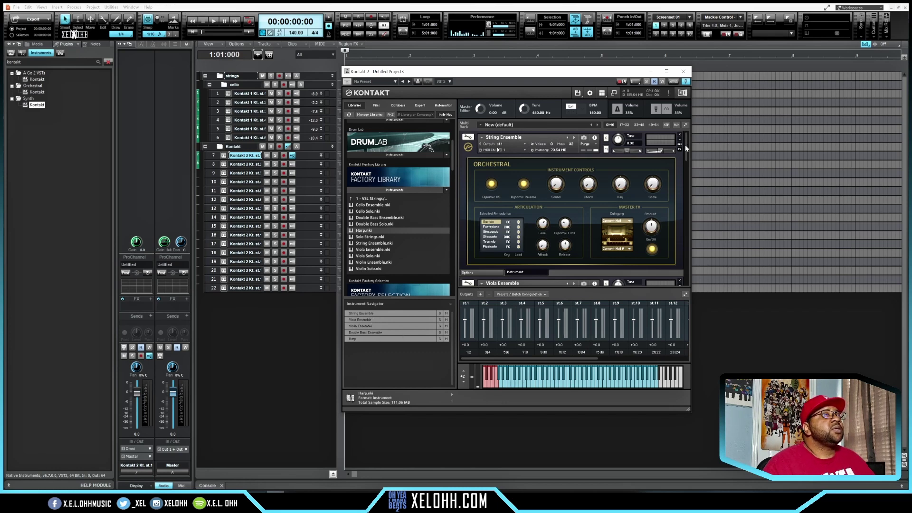
Step: Batch-configure Kontakt 2's outputs to give each of the five loaded instruments its own channel
left_click(524, 294)
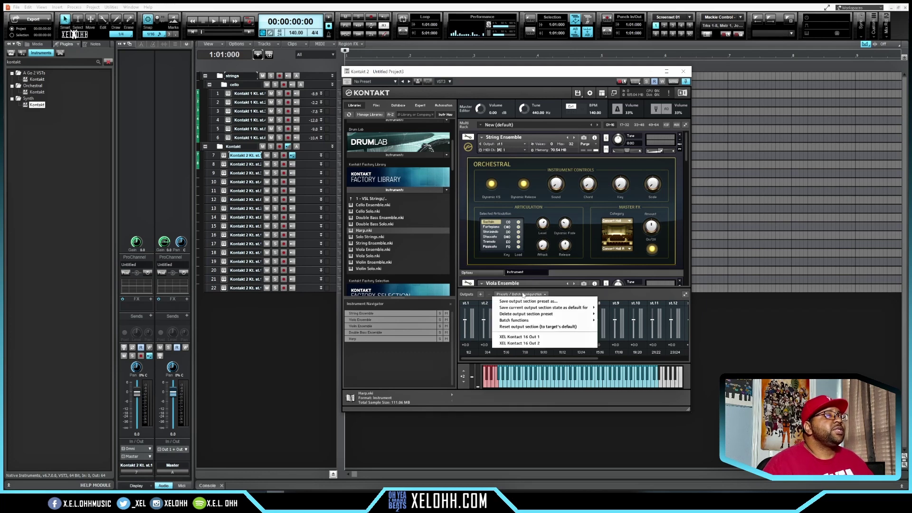
mouse_move(538, 323)
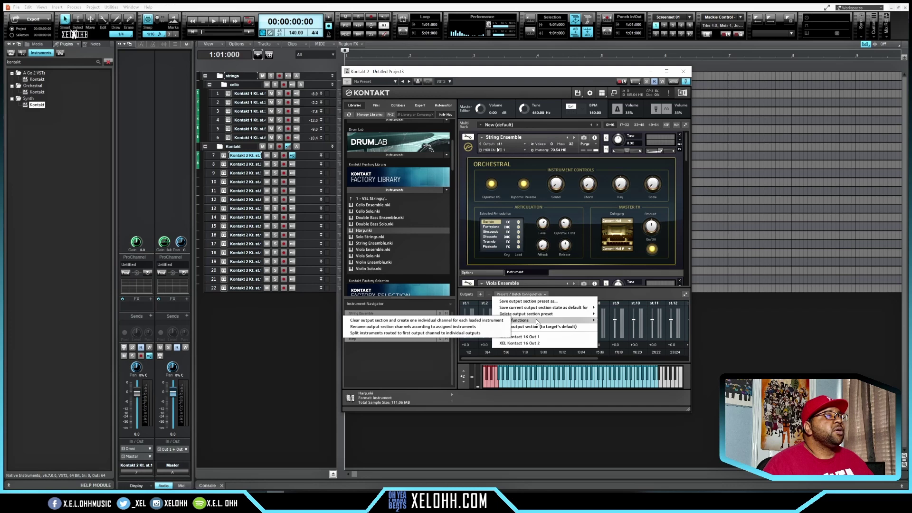
left_click(490, 321)
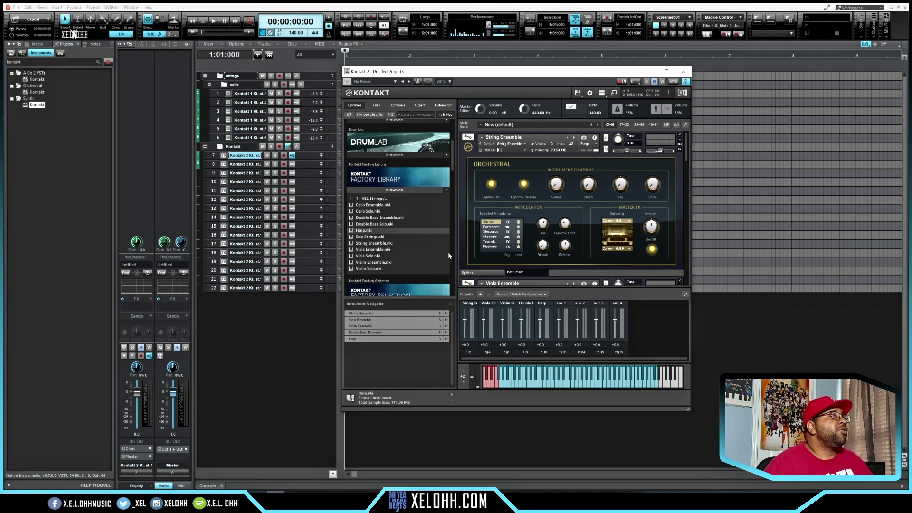
Step: Select track 7 and collapse the String, Viola and Violin Ensemble slots in Kontakt
left_click(212, 155)
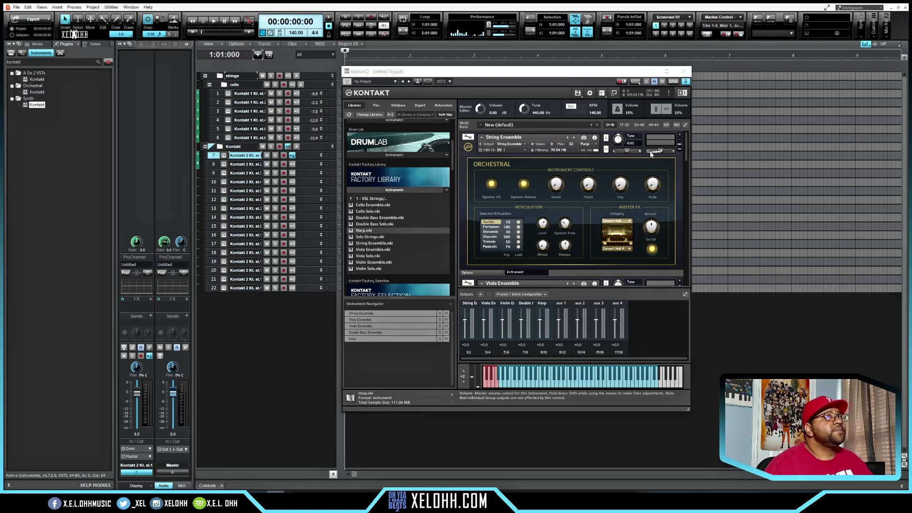
left_click(681, 142)
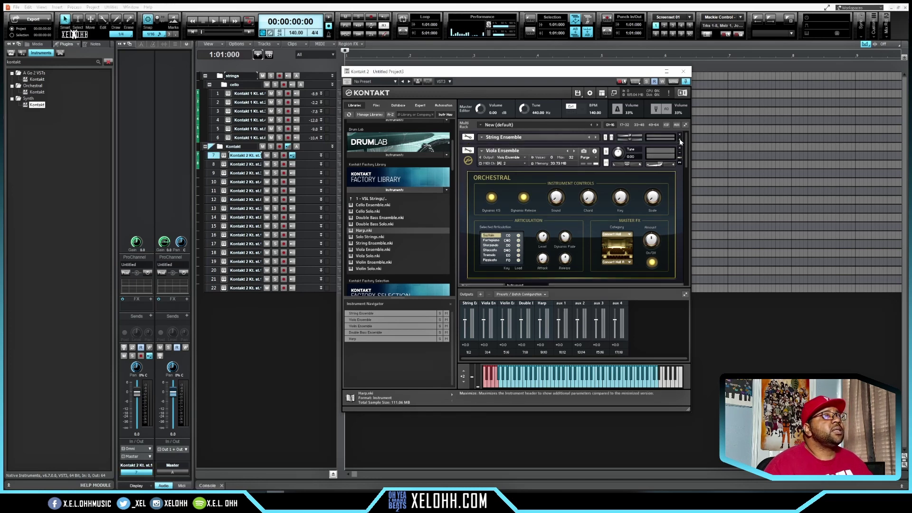
left_click(681, 154)
left_click(680, 165)
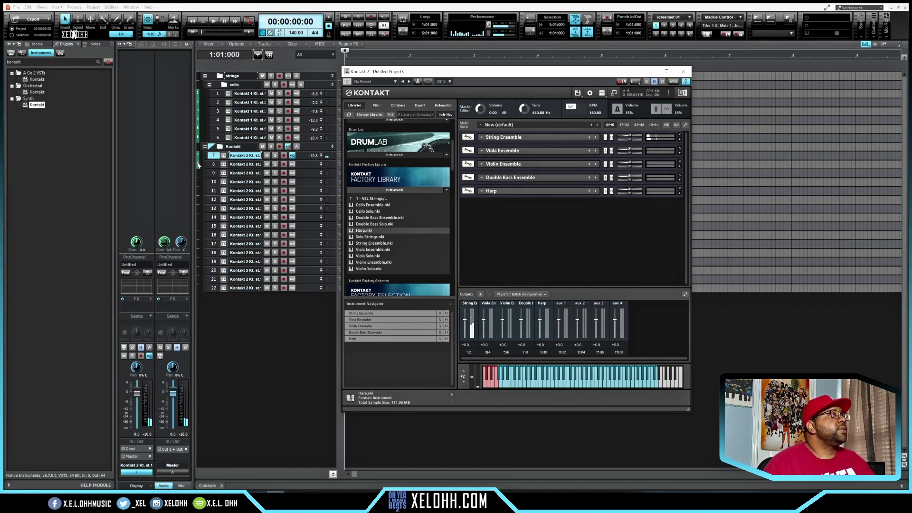
Step: Test tracks 8–11 in turn: viola, violin, double bass and harp
left_click(213, 166)
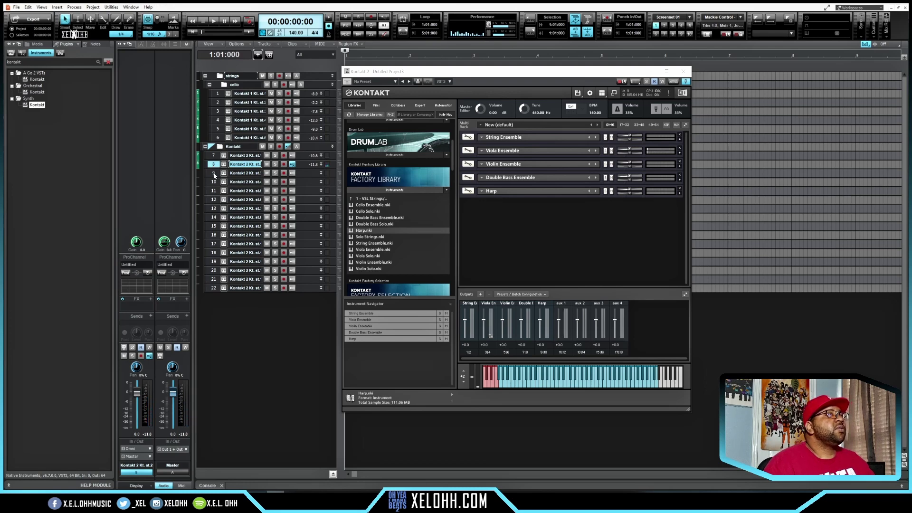
left_click(214, 175)
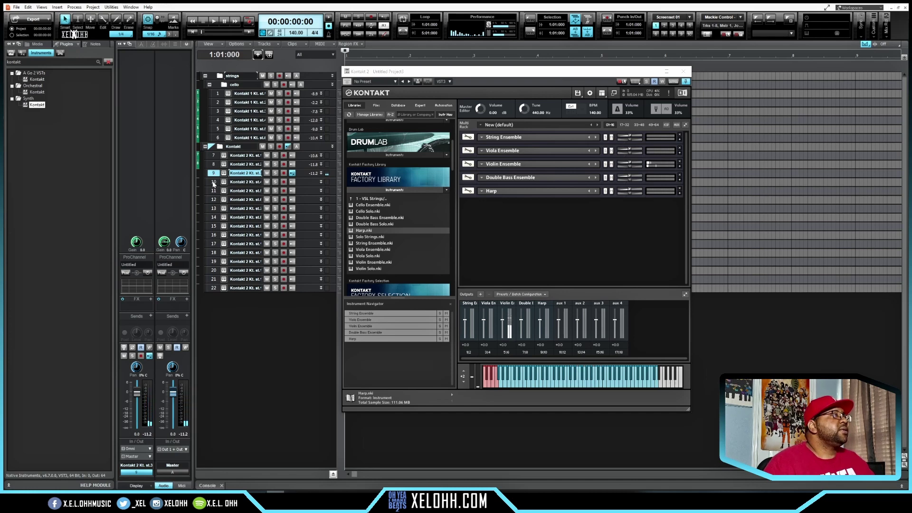
left_click(212, 183)
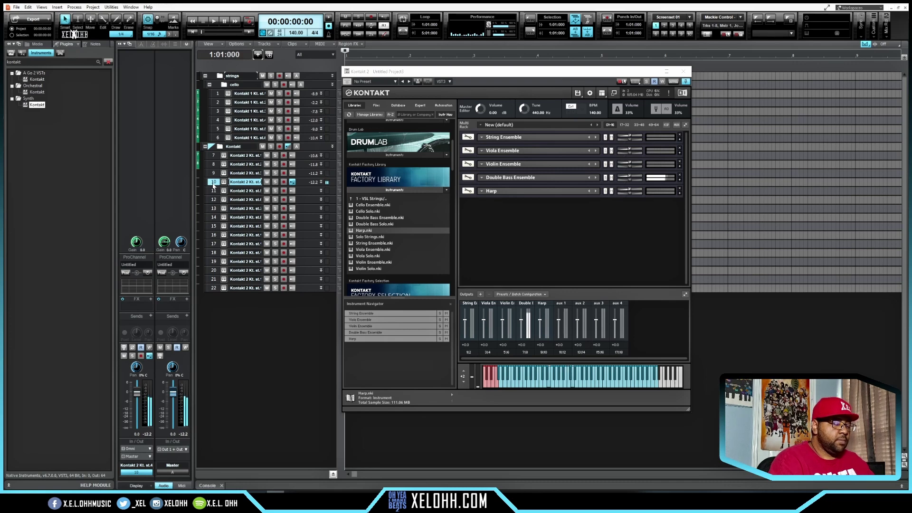
left_click(213, 191)
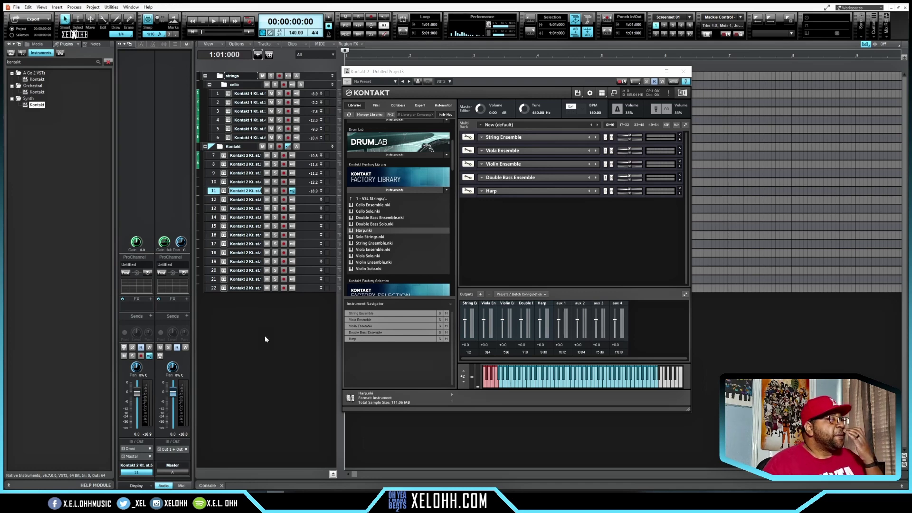
Step: Delete the unused tracks 12 through 22
left_click(212, 200)
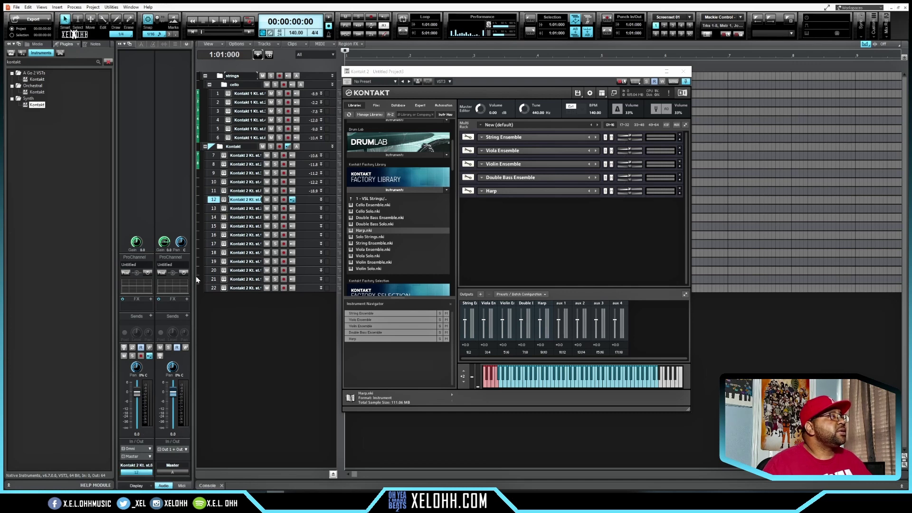
left_click(213, 288, "shift")
key("Delete")
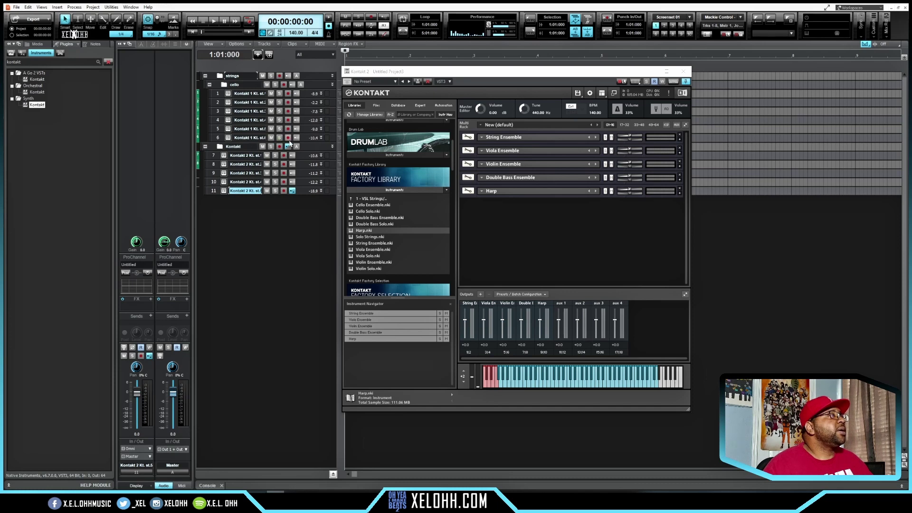
Step: Move the Kontakt folder into strings and rename it 'ensembles'
right_click(310, 147)
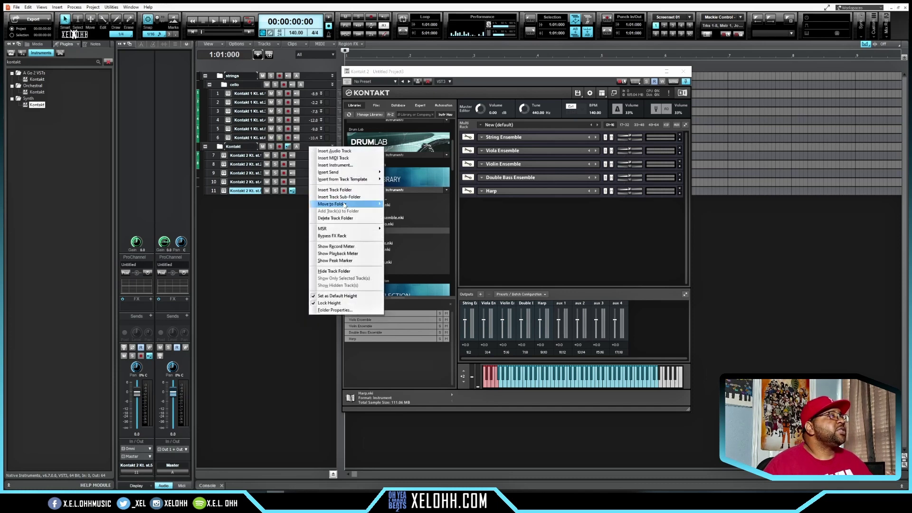
mouse_move(346, 204)
left_click(399, 206)
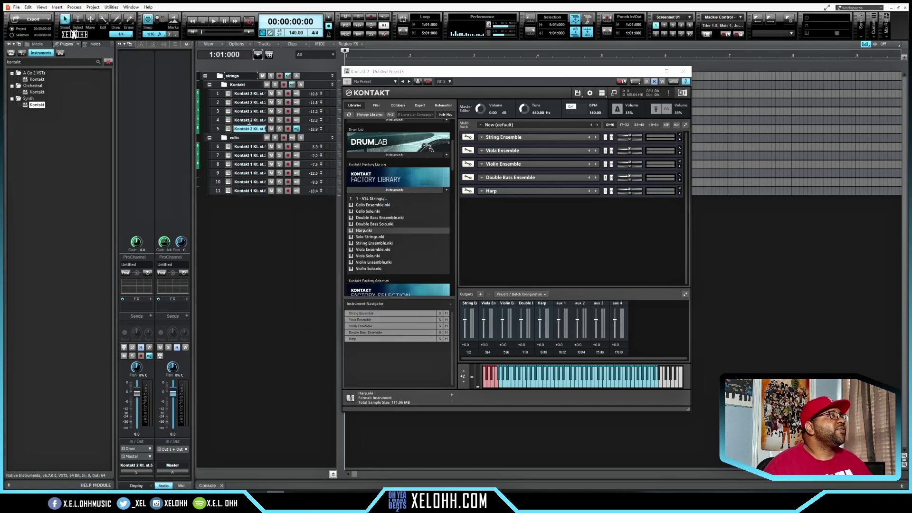
double_click(249, 84)
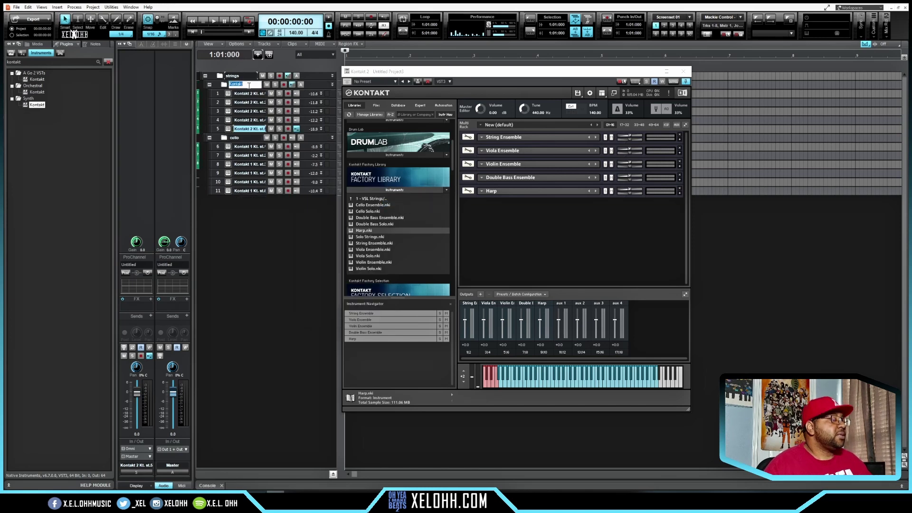
type("s")
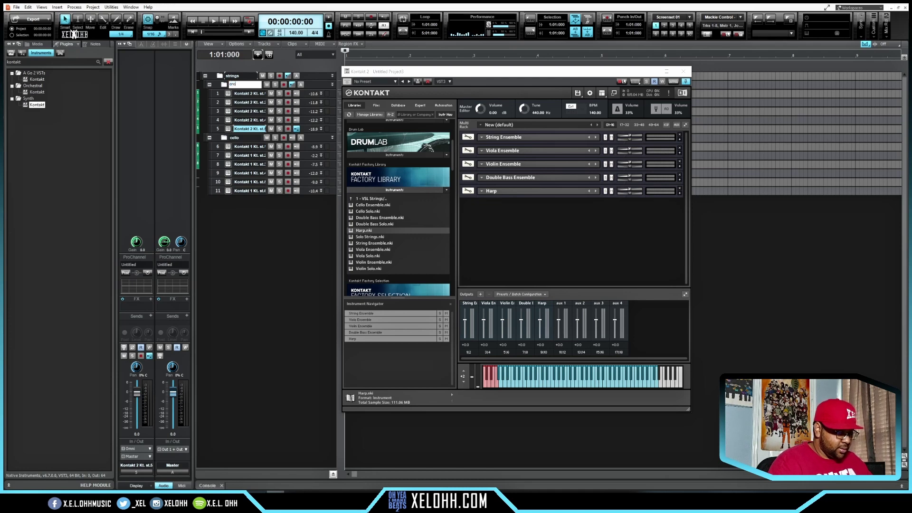
type("nsembles")
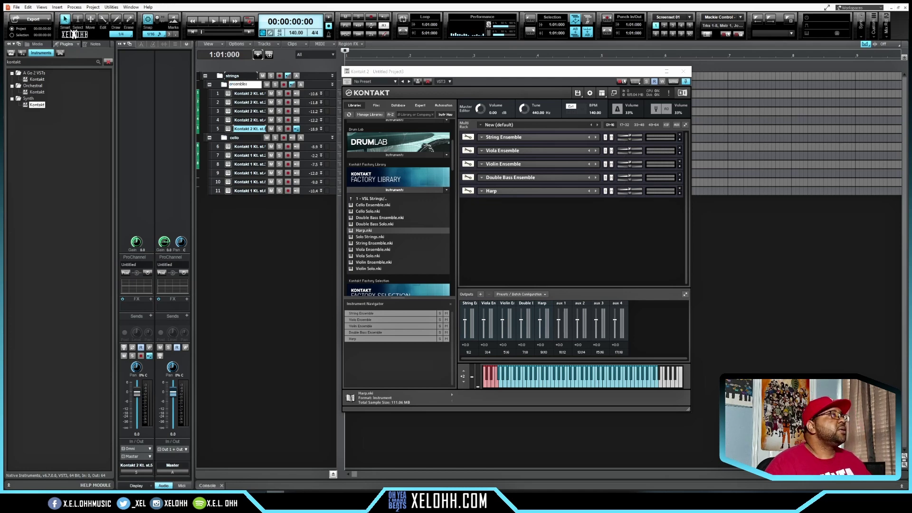
key("Return")
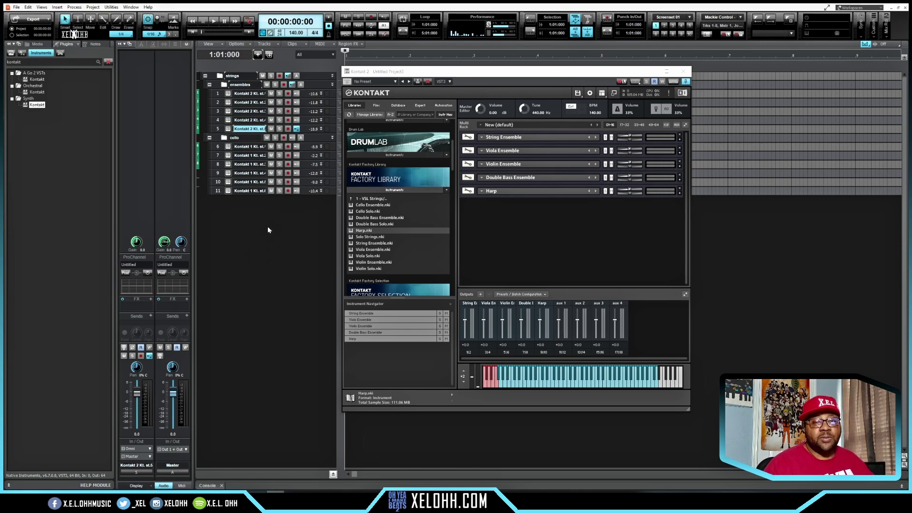
Step: Archive the ensembles and cello folders, then collapse and re-expand the strings folder
left_click(300, 84)
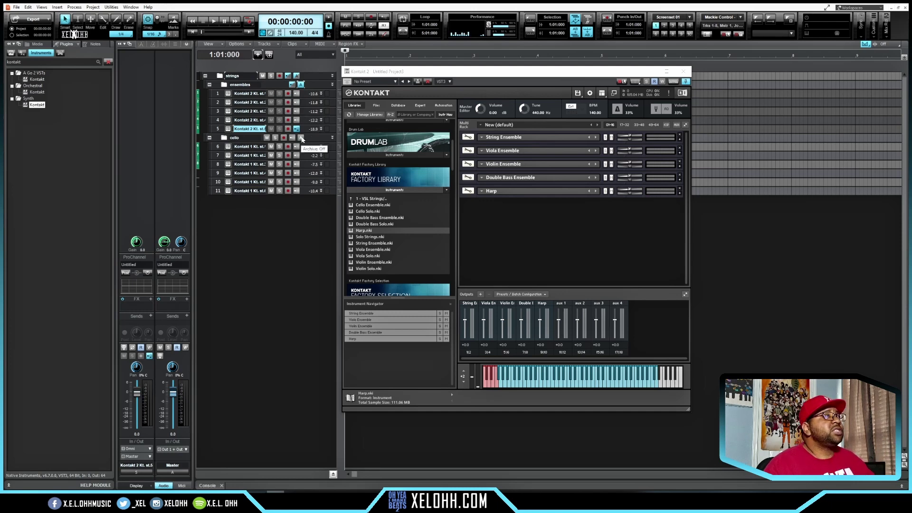
left_click(301, 138)
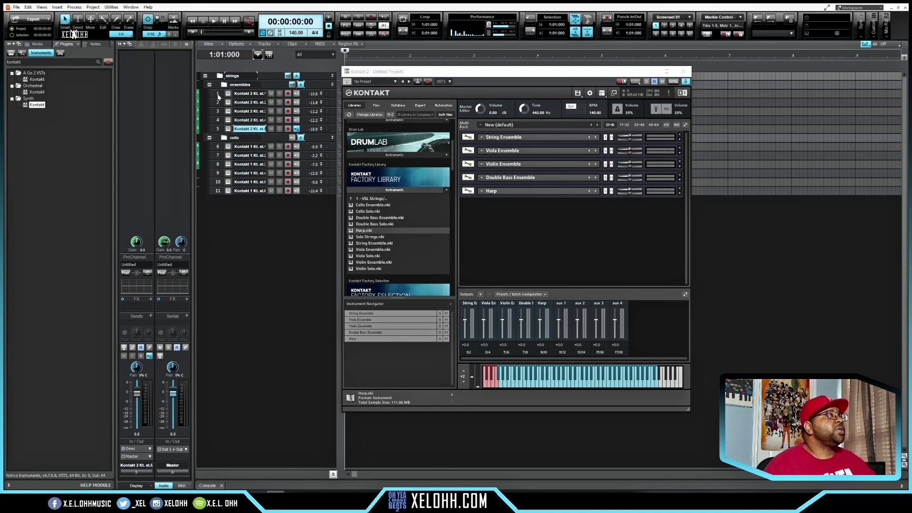
left_click(206, 76)
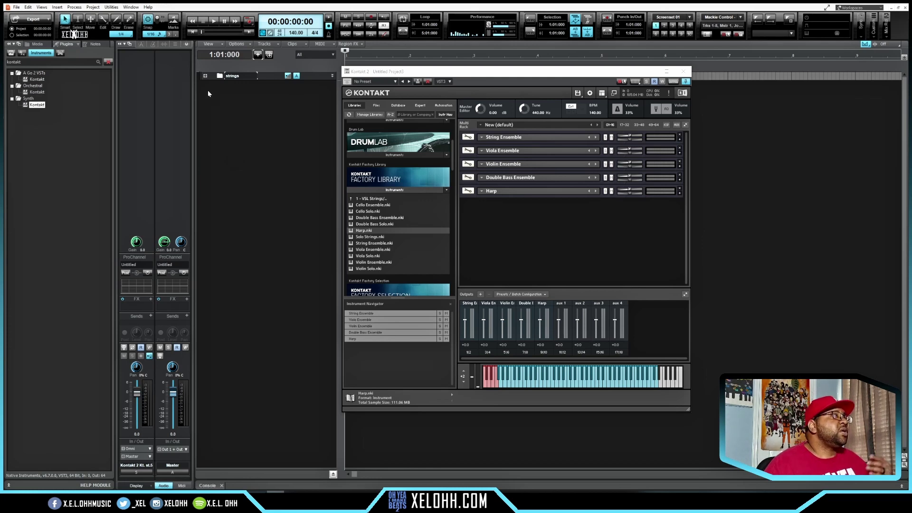
left_click(206, 76)
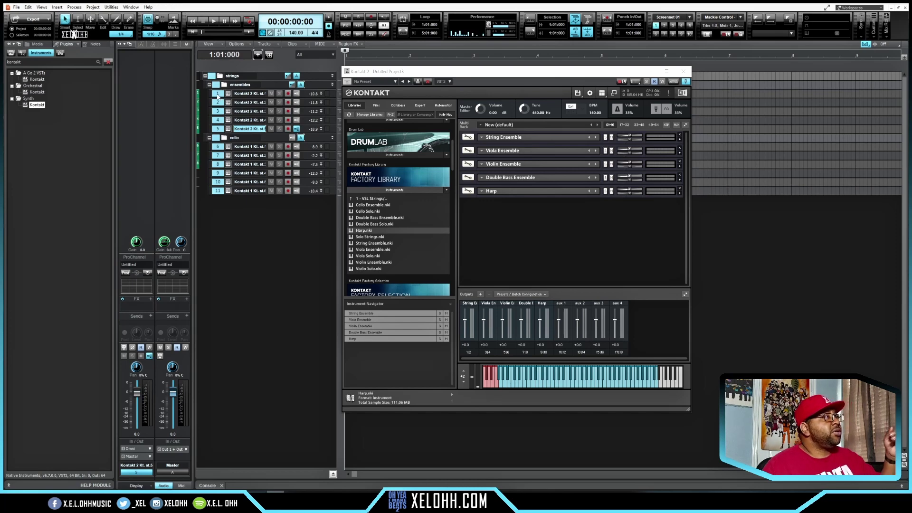
right_click(218, 95)
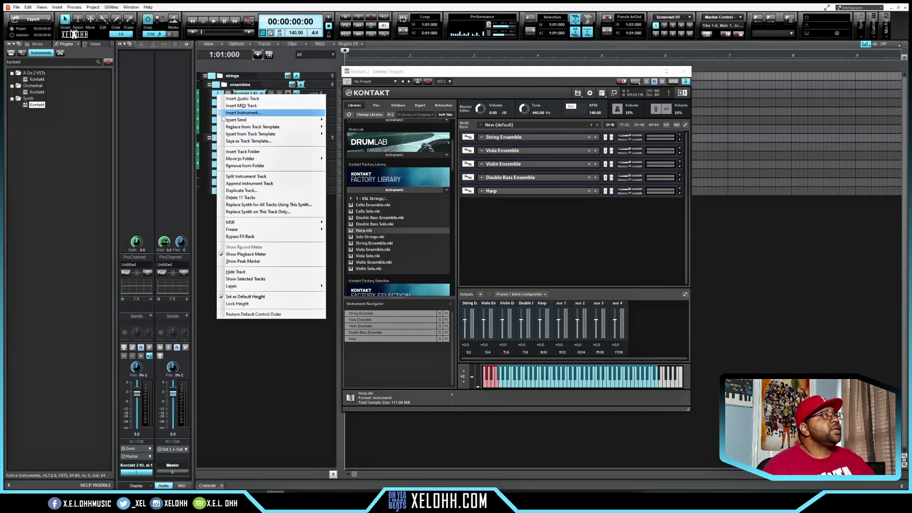
left_click(246, 141)
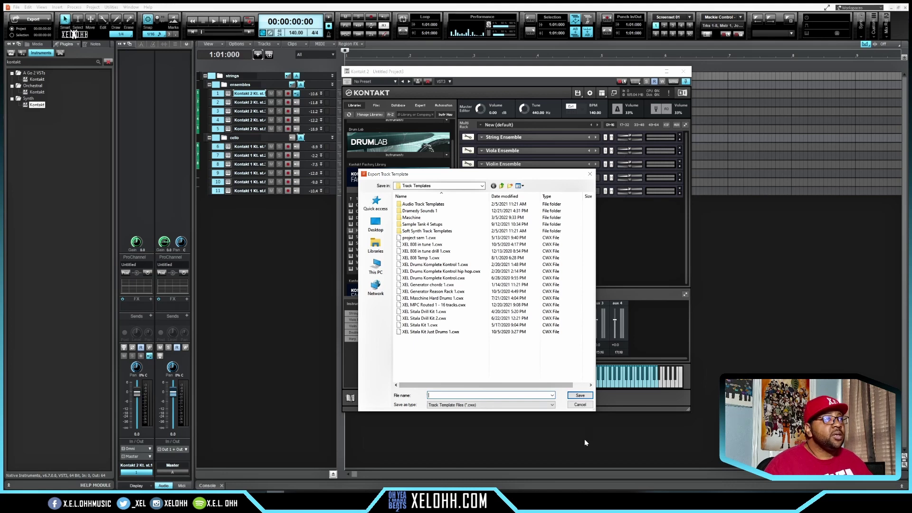
left_click(580, 405)
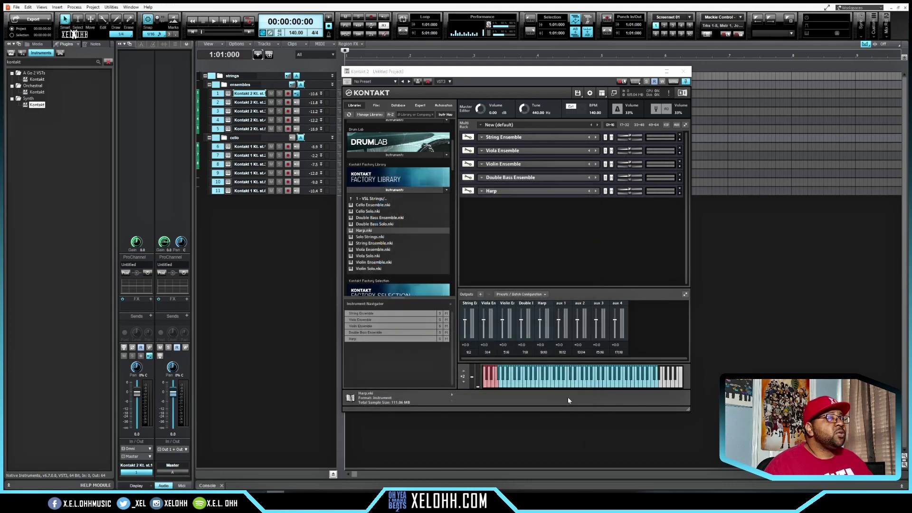
left_click(301, 138)
left_click(217, 148)
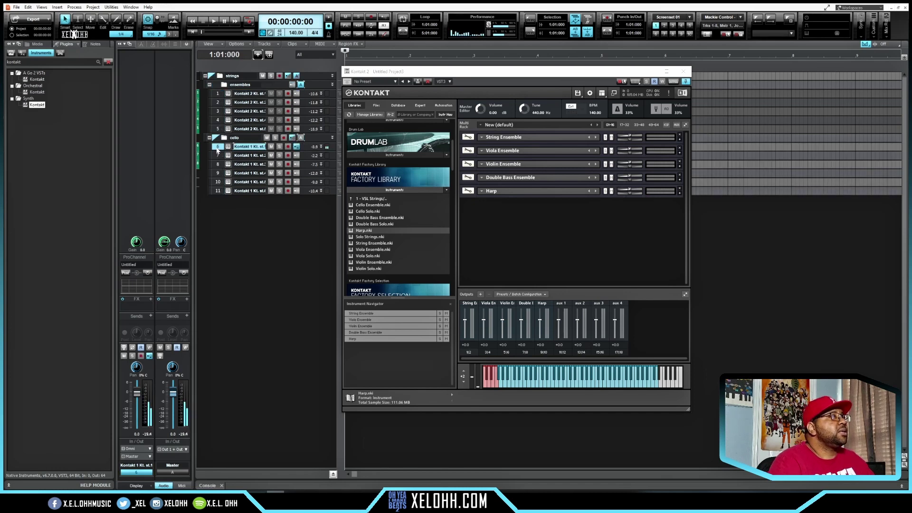
left_click(300, 138)
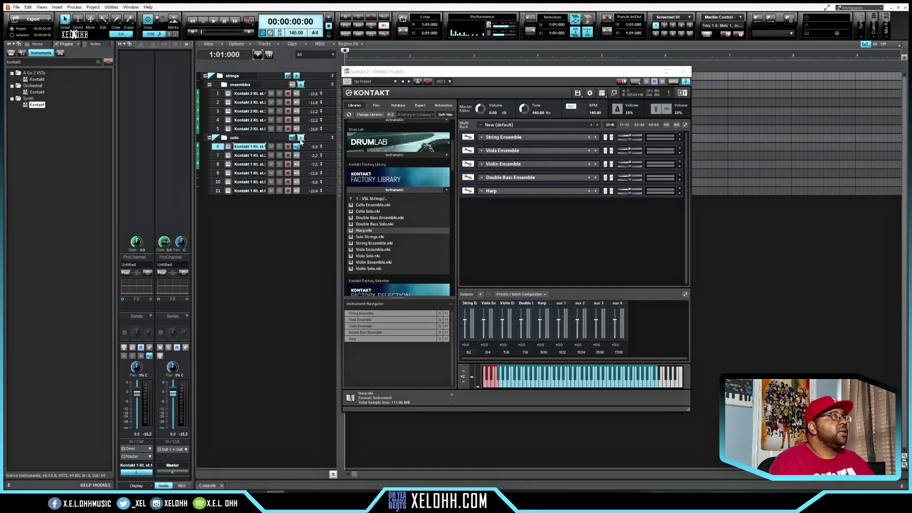